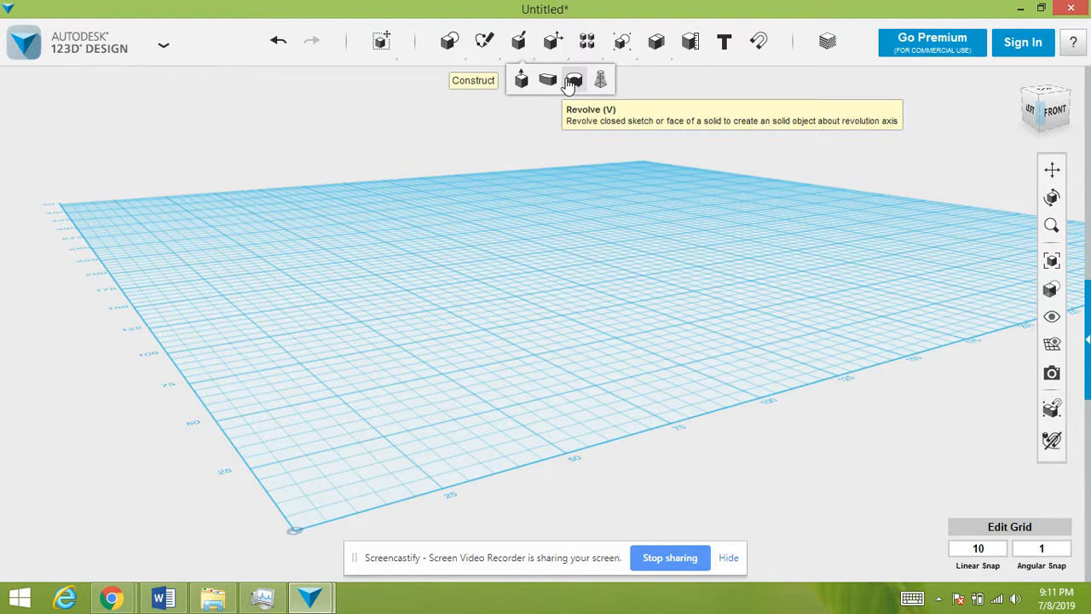
Sketch a circle about 91 mm in diameter on the grid, near the origin corner
mouse_move(484, 41)
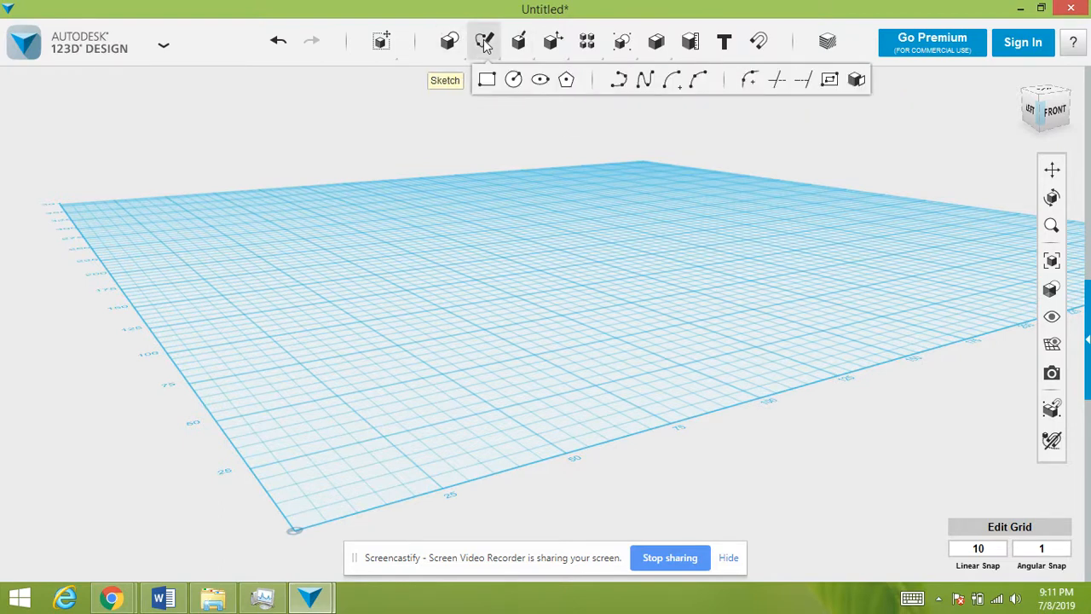
left_click(513, 80)
left_click(523, 319)
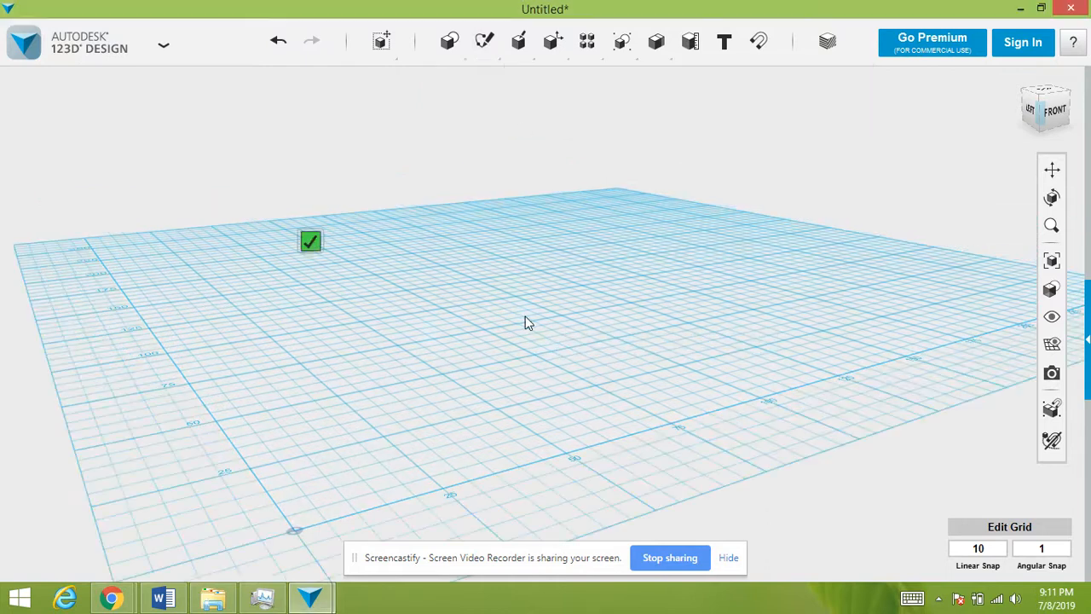
left_click(371, 342)
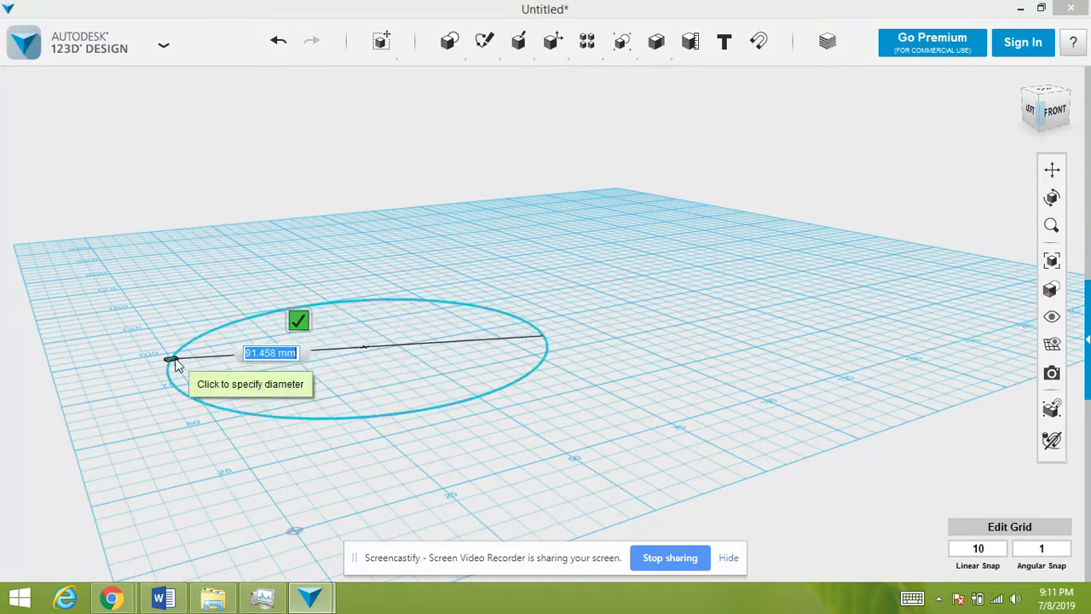
left_click(165, 348)
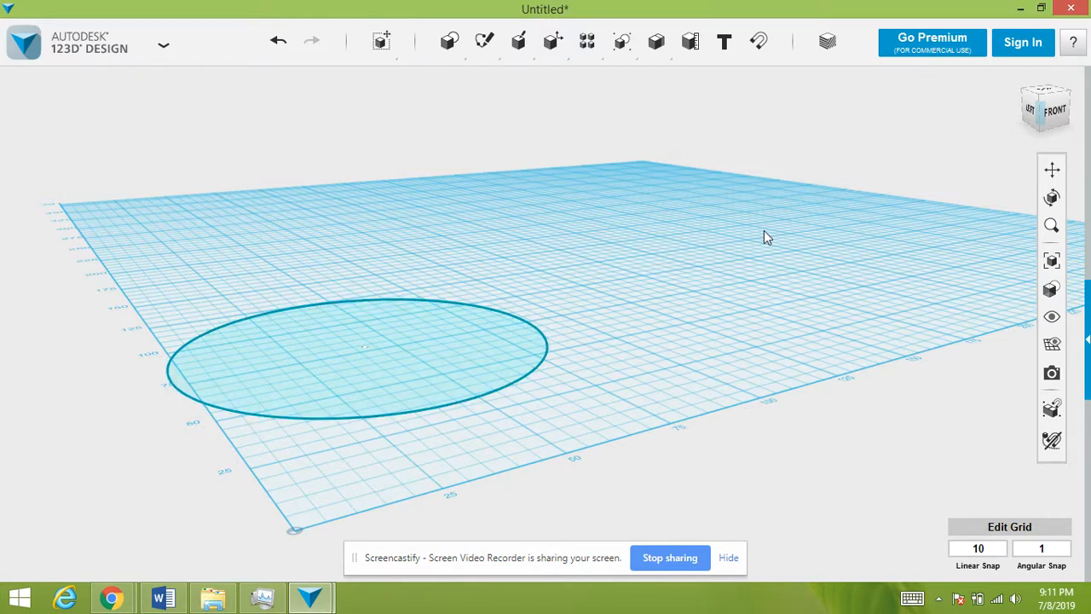
Sketch a single straight polyline segment about 289 mm long beside the circle, running past the grid's front edge
mouse_move(484, 42)
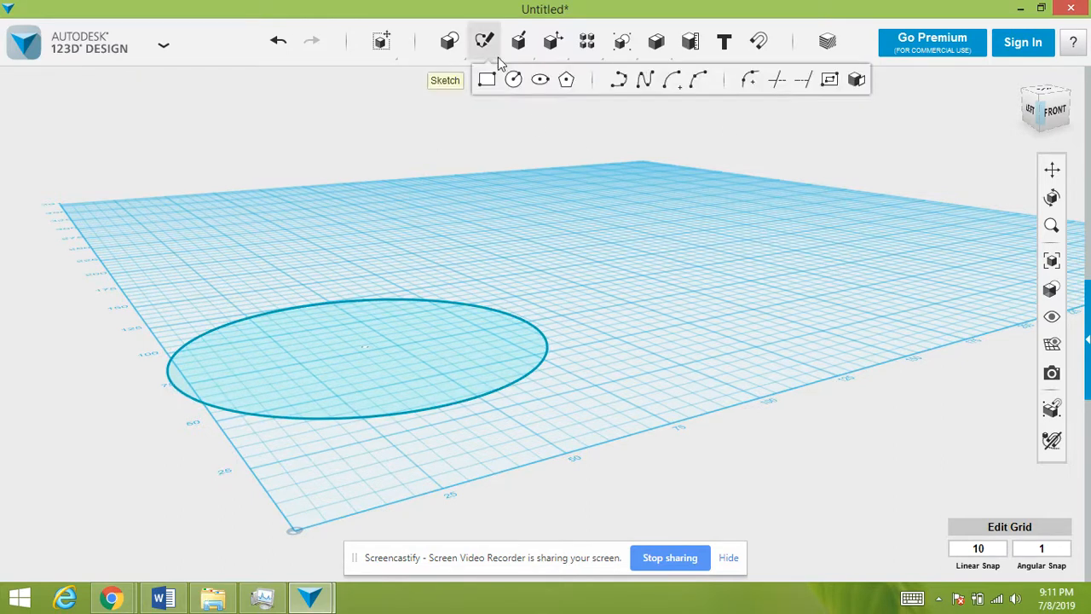
left_click(618, 81)
left_click(716, 305)
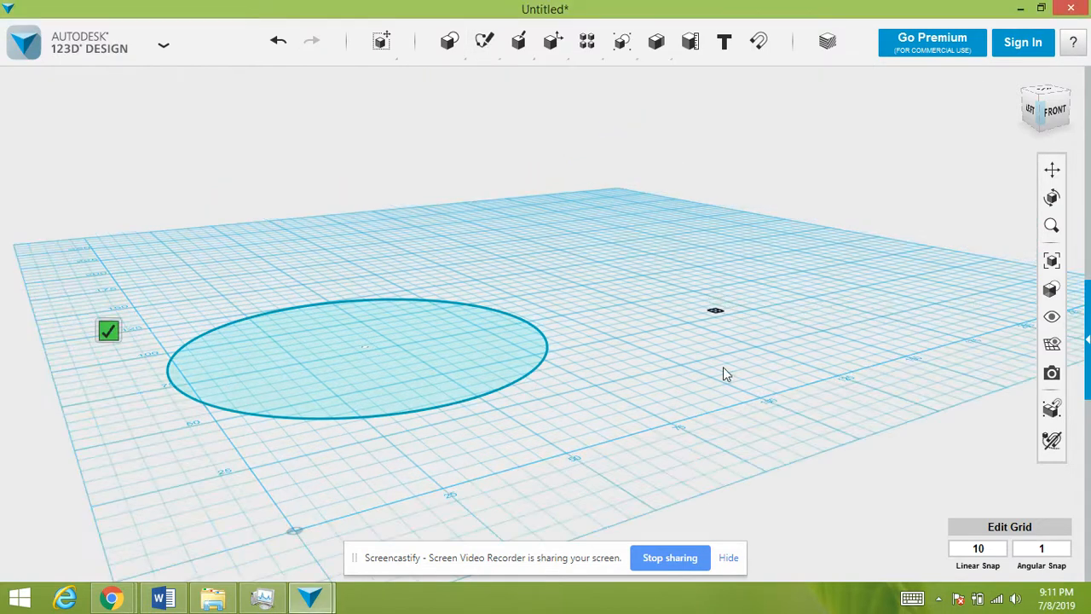
left_click(635, 210)
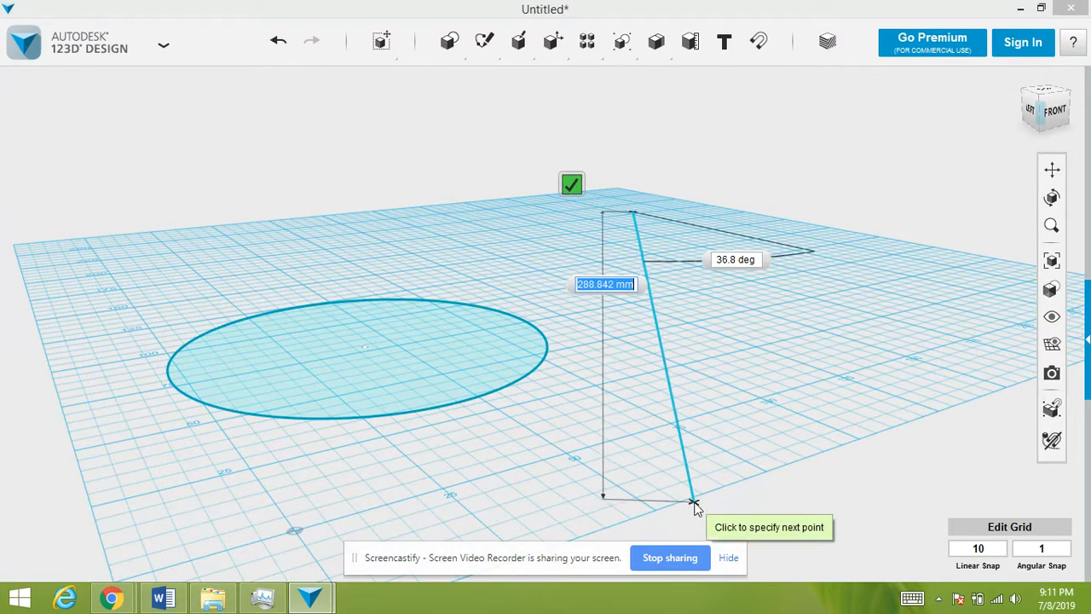
left_click(692, 484)
Revolve the circle profile 360 degrees around the straight line to form a solid ring
mouse_move(692, 484)
right_mouse_down()
mouse_move(657, 395)
mouse_move(650, 310)
mouse_move(762, 358)
mouse_move(786, 386)
mouse_move(631, 226)
right_mouse_up()
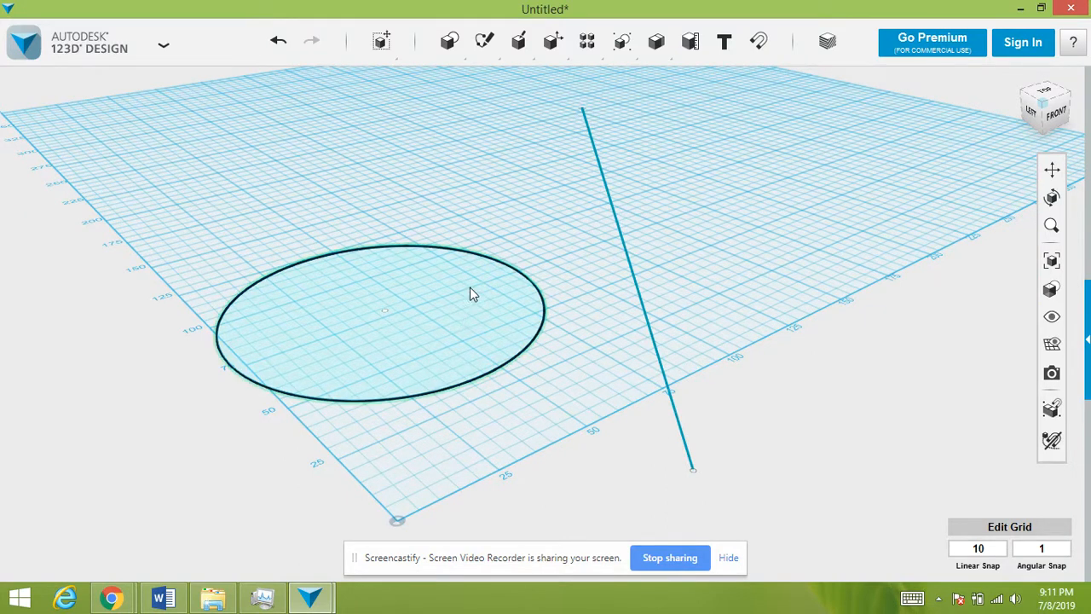
mouse_move(518, 42)
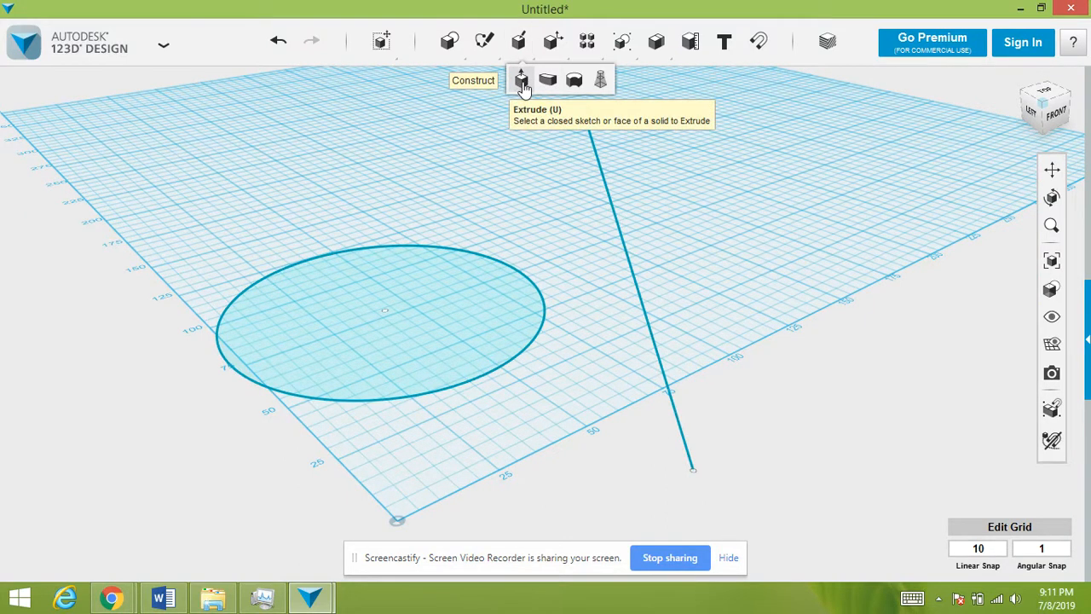
left_click(575, 80)
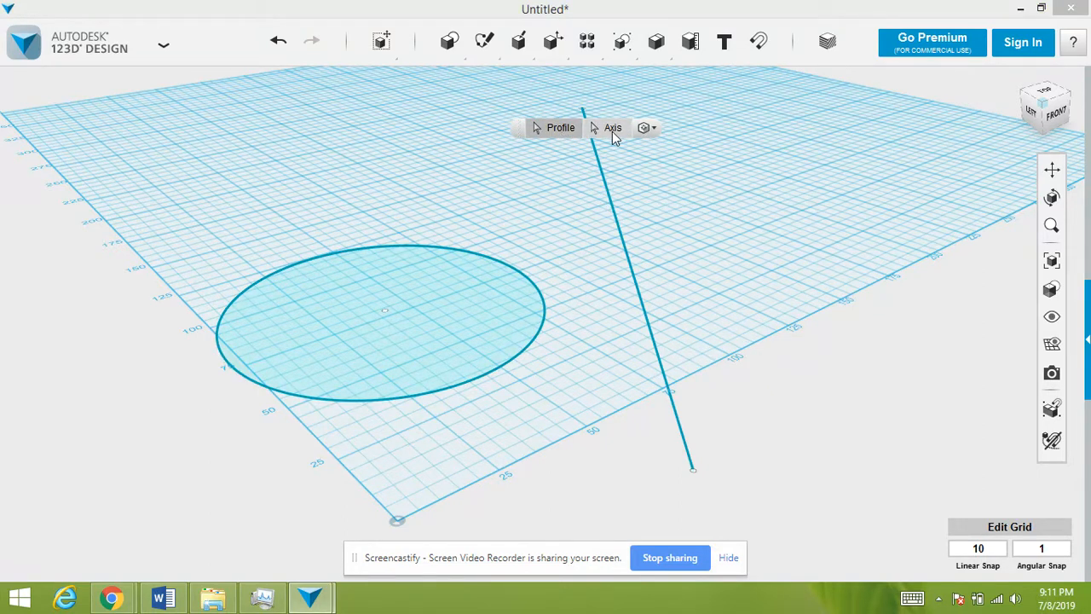
left_click(452, 305)
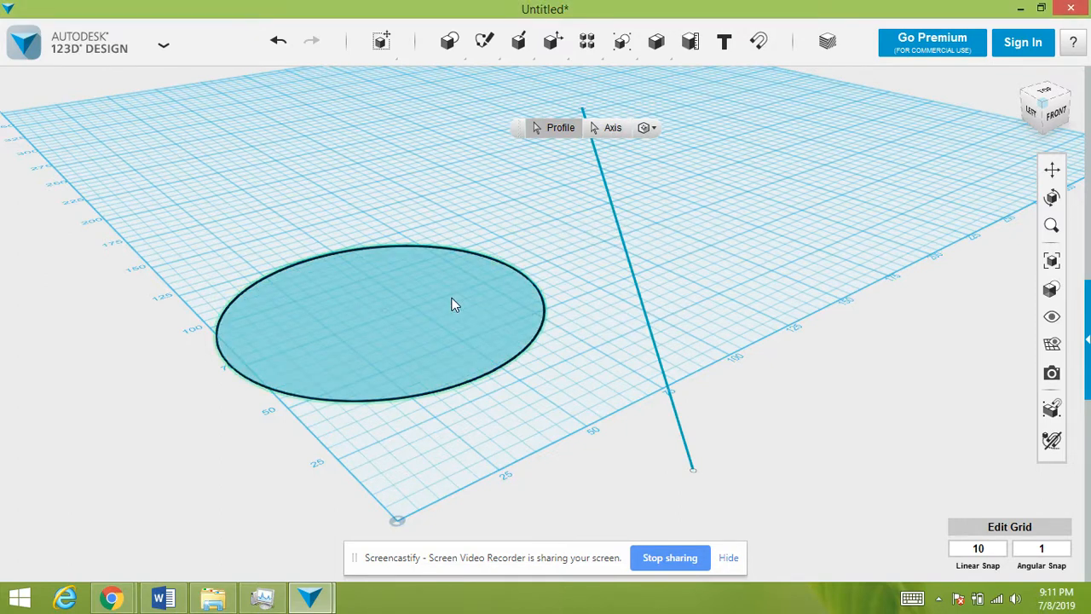
left_click(597, 133)
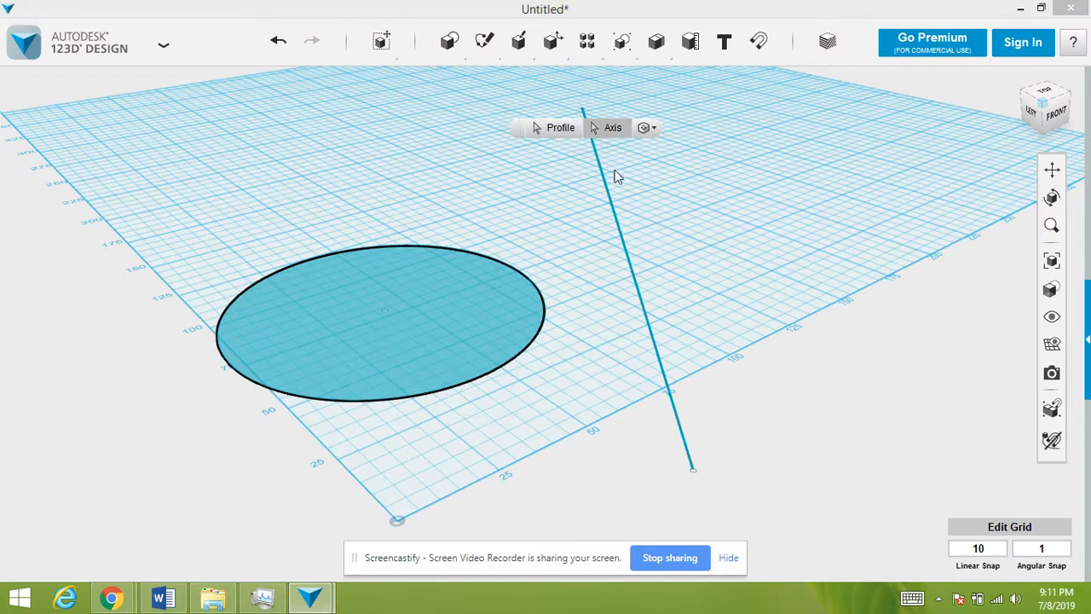
left_click(610, 207)
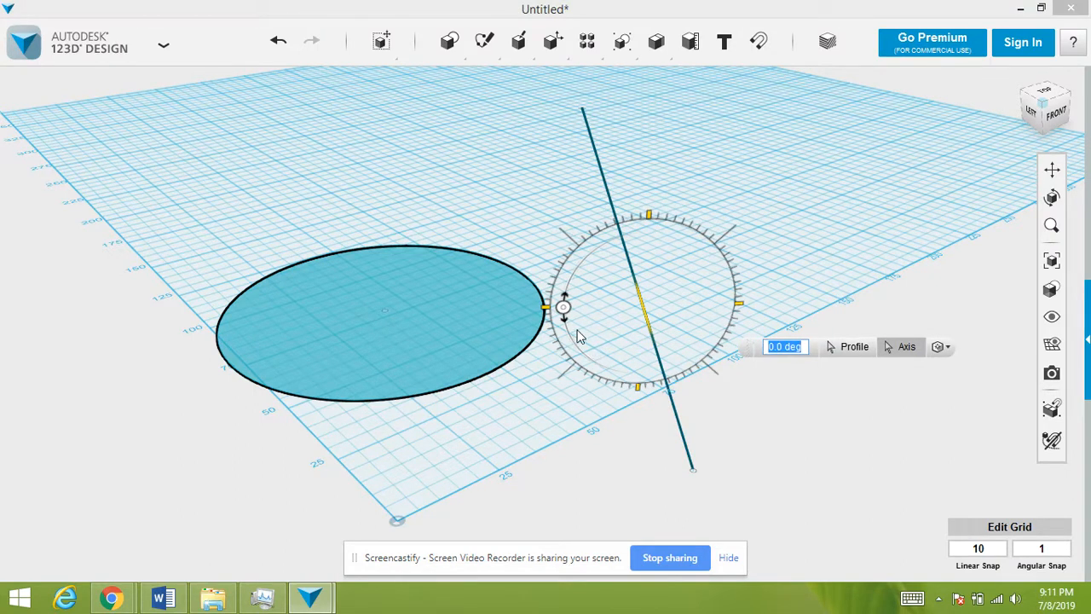
mouse_move(564, 307)
left_mouse_down()
mouse_move(580, 260)
mouse_move(608, 239)
mouse_move(737, 230)
mouse_move(766, 275)
mouse_move(733, 363)
mouse_move(657, 397)
mouse_move(588, 388)
mouse_move(558, 371)
mouse_move(605, 375)
mouse_move(695, 294)
mouse_move(711, 256)
mouse_move(607, 246)
mouse_move(685, 263)
mouse_move(721, 305)
mouse_move(638, 370)
mouse_move(558, 333)
mouse_move(558, 316)
left_mouse_up()
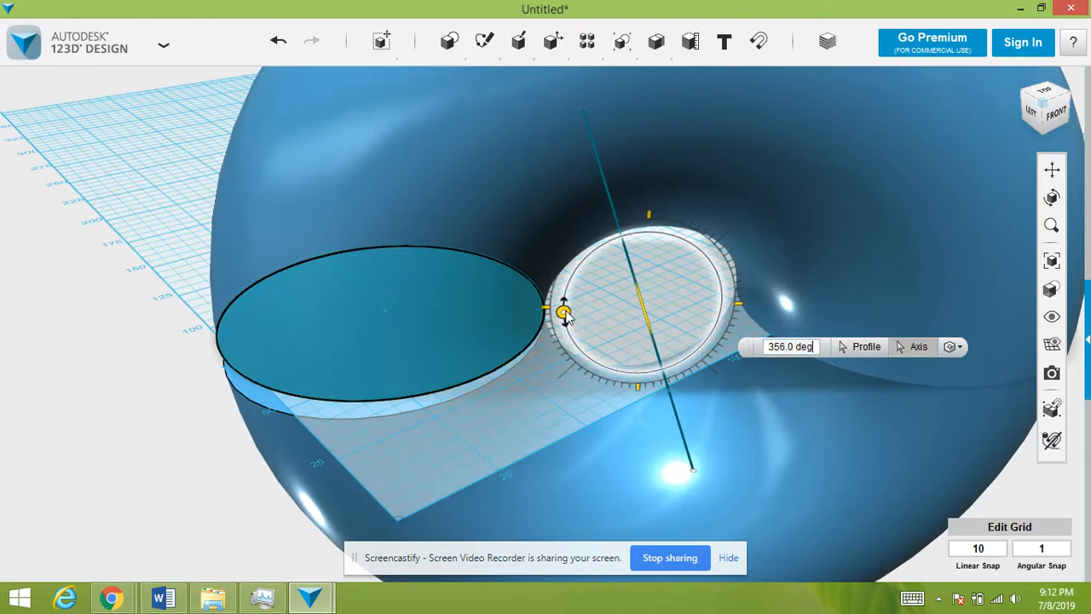
left_click_drag(566, 314, 578, 269)
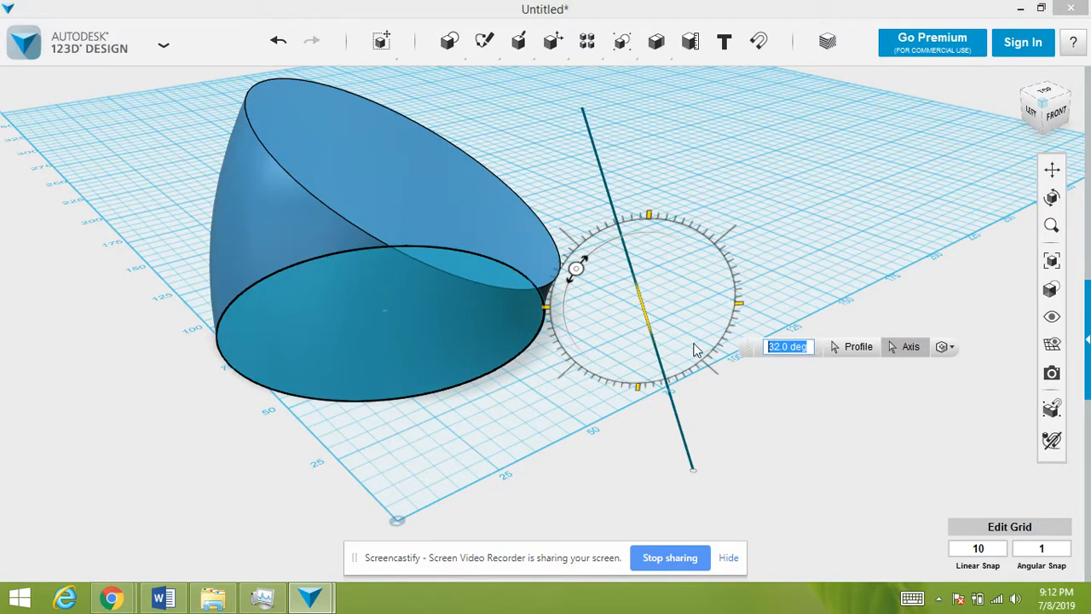
type("360")
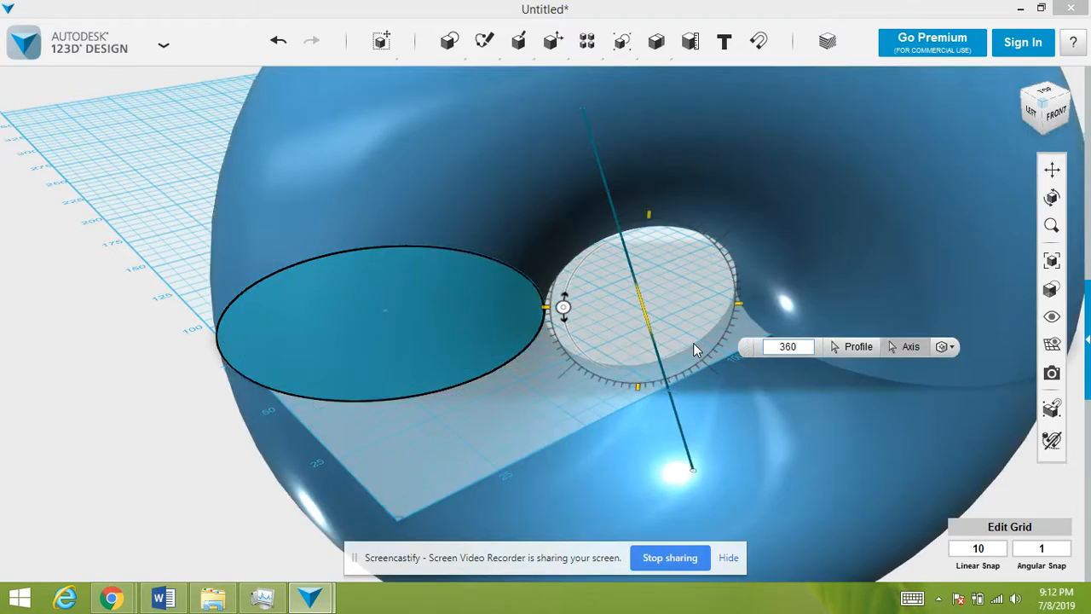
key("Return")
Delete the revolved ring together with its circle and axis line
scroll(693, 342, "down", 5)
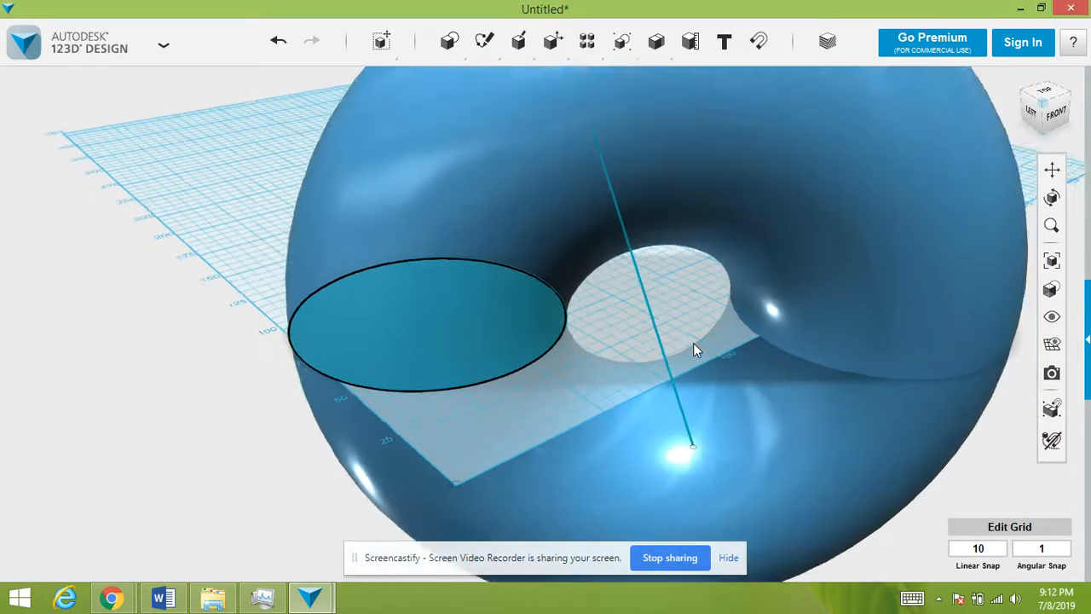
right_click_drag(772, 360, 608, 359)
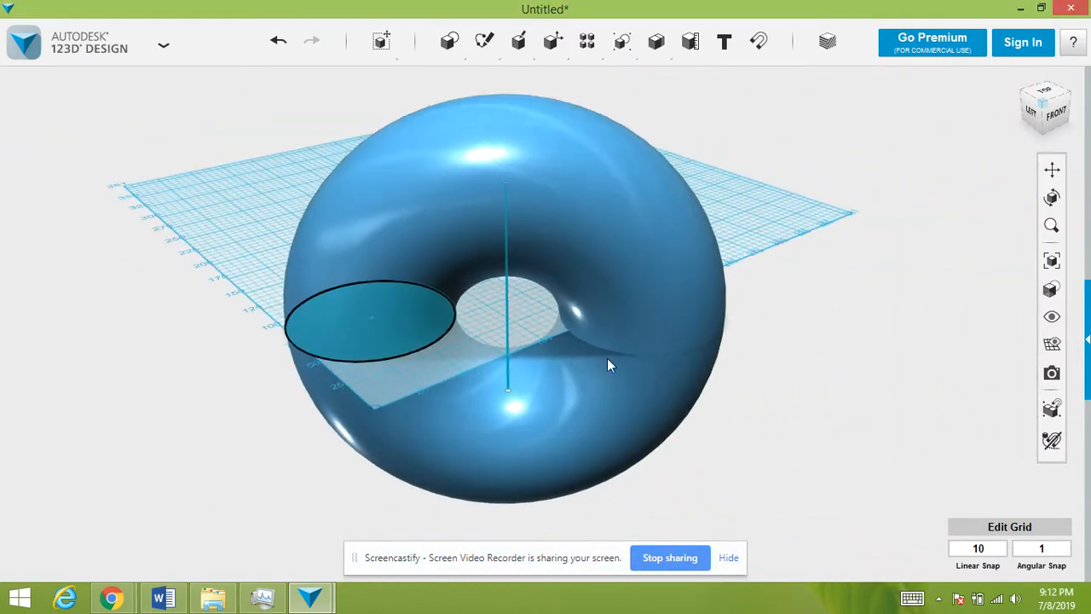
left_click_drag(762, 461, 179, 155)
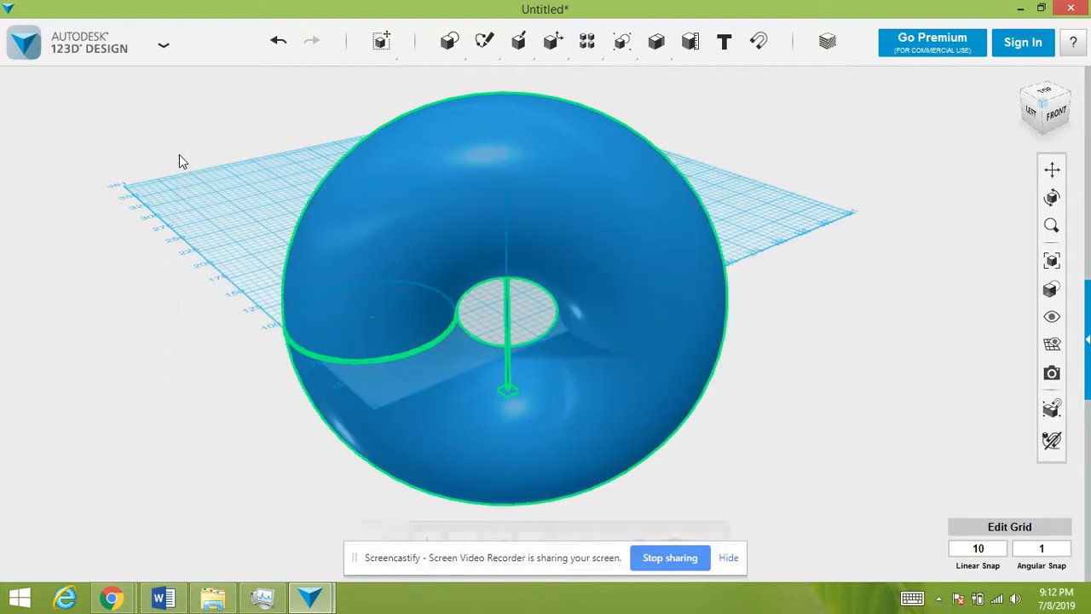
key("Delete")
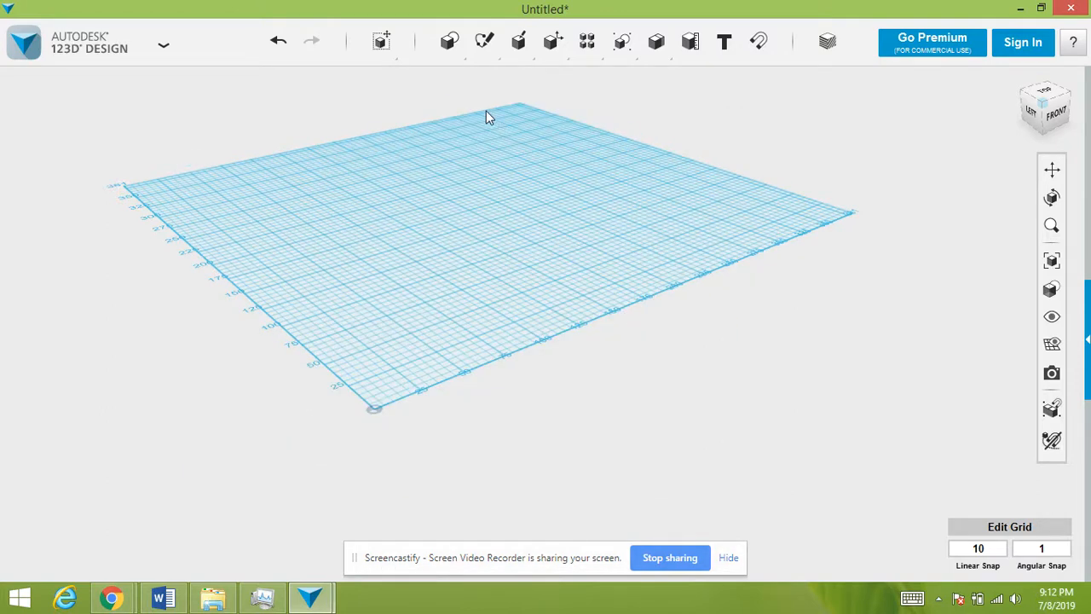
Sketch a large, irregular closed polyline with twelve zigzag corners on the grid in top view, ending at its first point
mouse_move(480, 64)
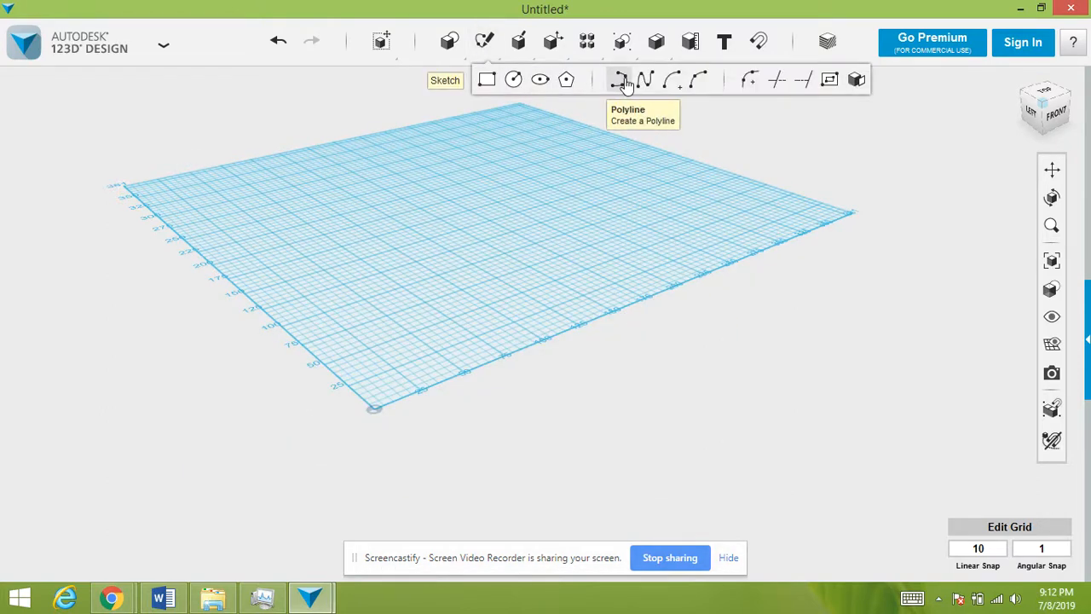
left_click(1044, 95)
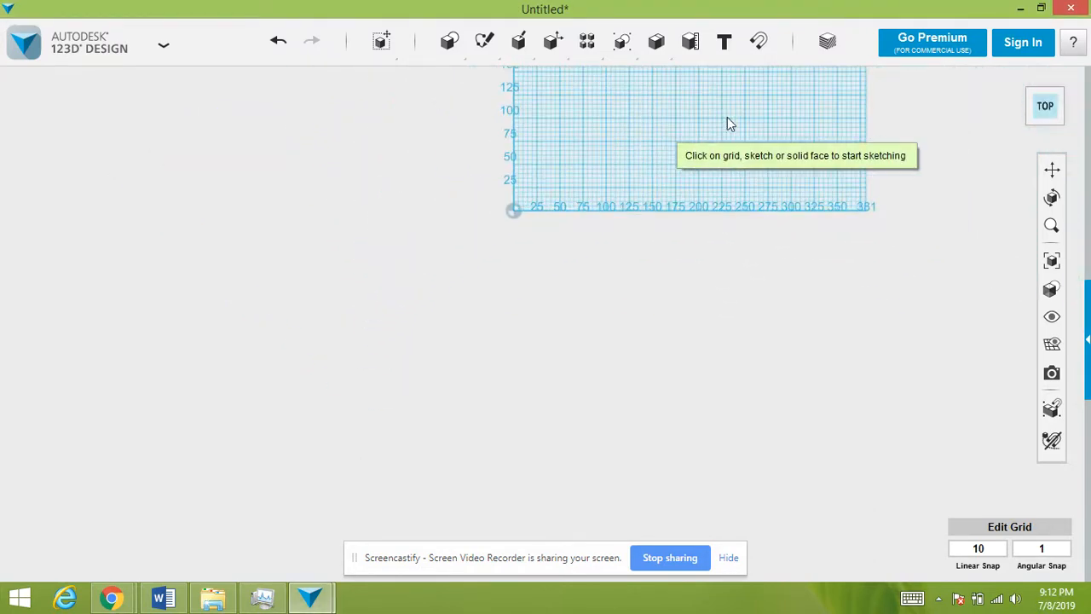
middle_click_drag(695, 127, 559, 367)
left_click(485, 327)
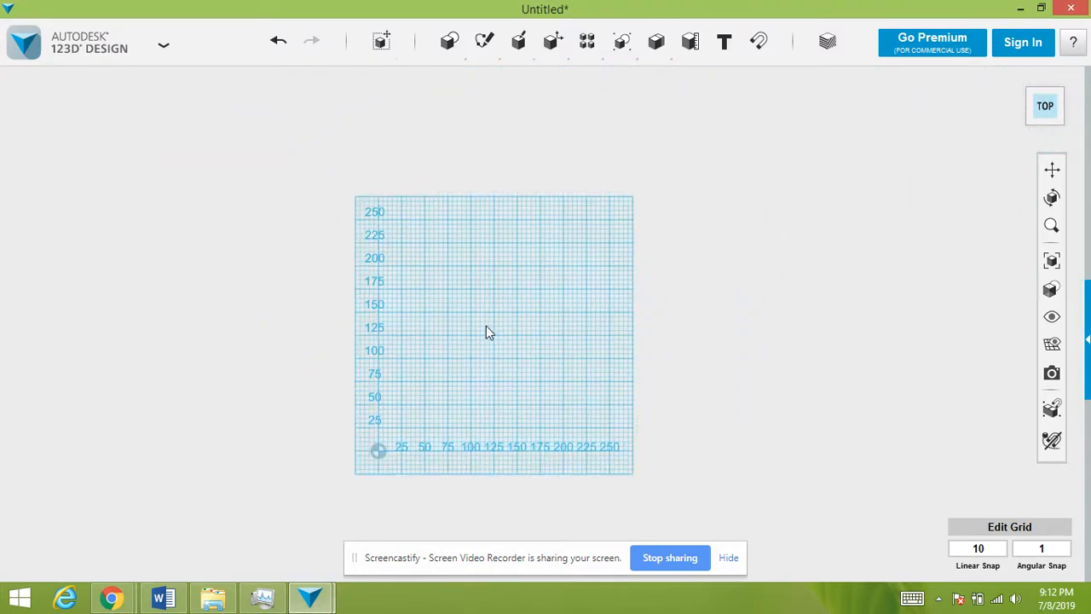
left_click(494, 381)
left_click(285, 421)
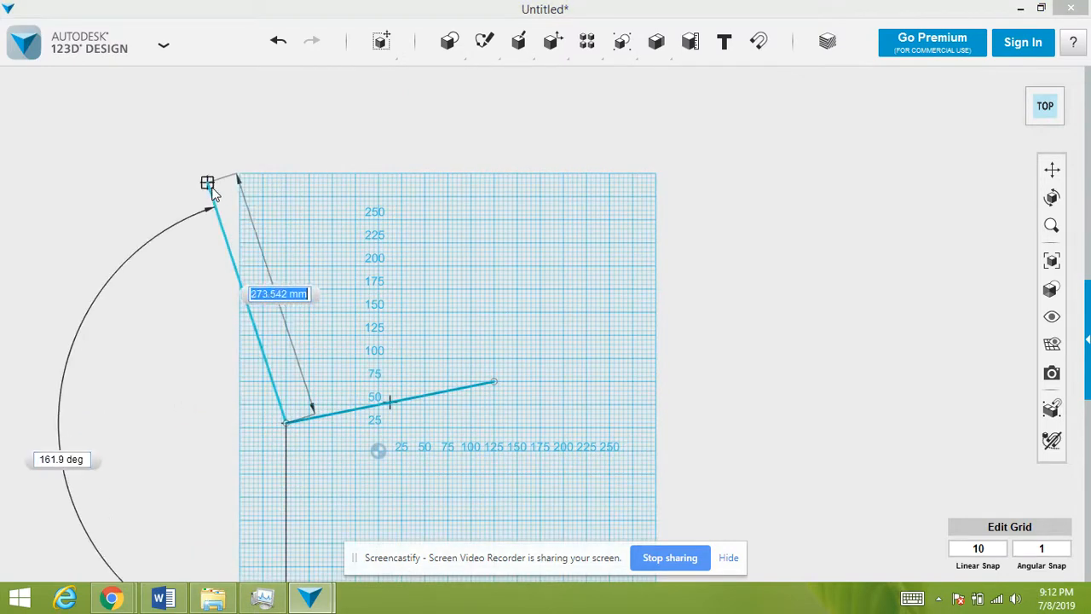
left_click(207, 181)
left_click(484, 253)
left_click(489, 113)
left_click(863, 133)
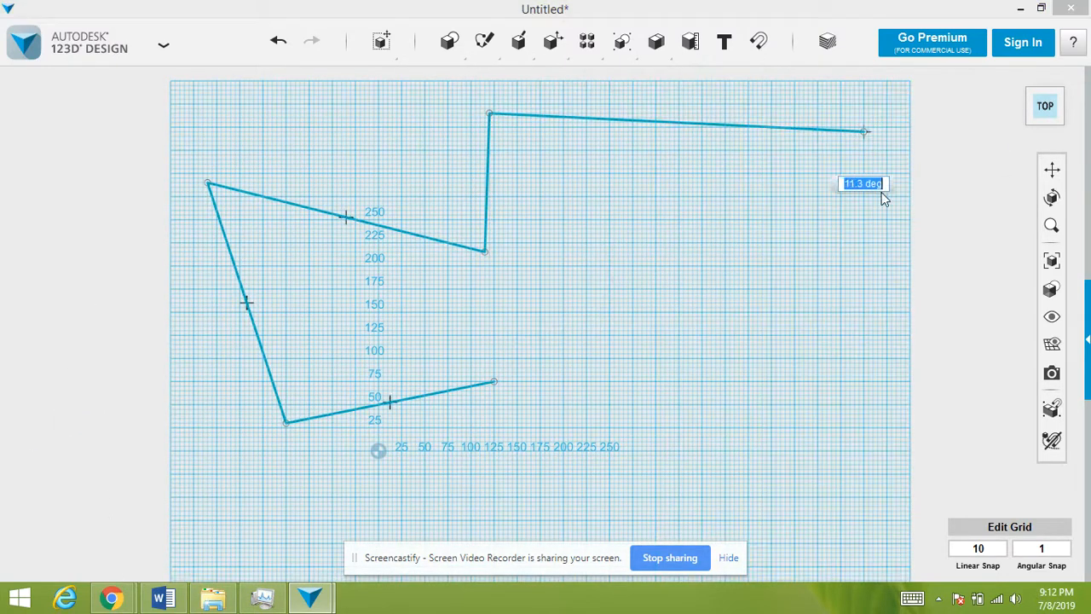
left_click(891, 330)
left_click(706, 202)
left_click(716, 408)
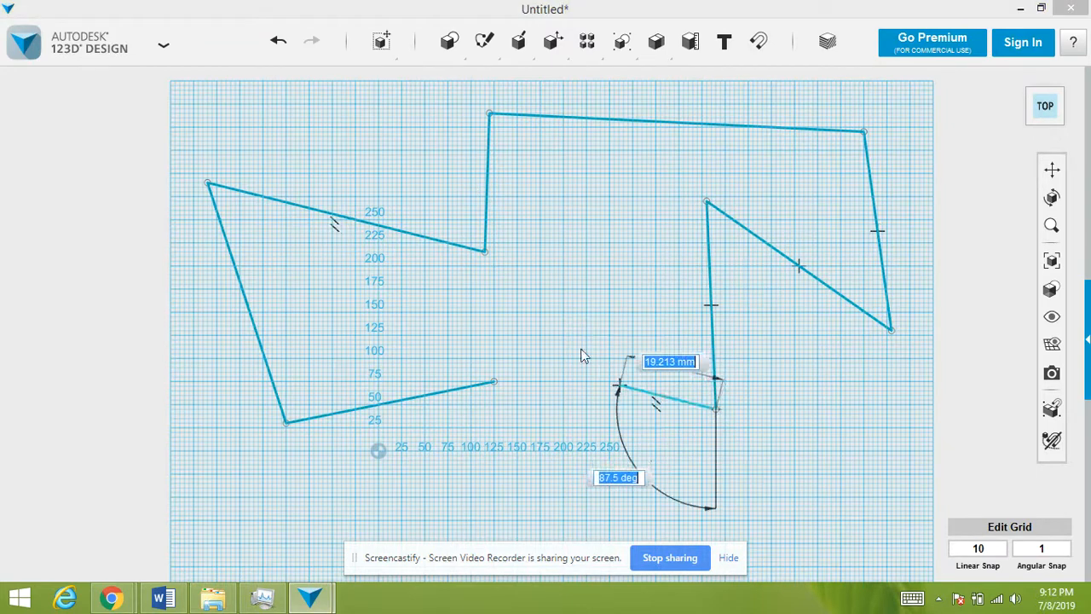
left_click(512, 332)
left_click(674, 469)
scroll(740, 441, "down", 2)
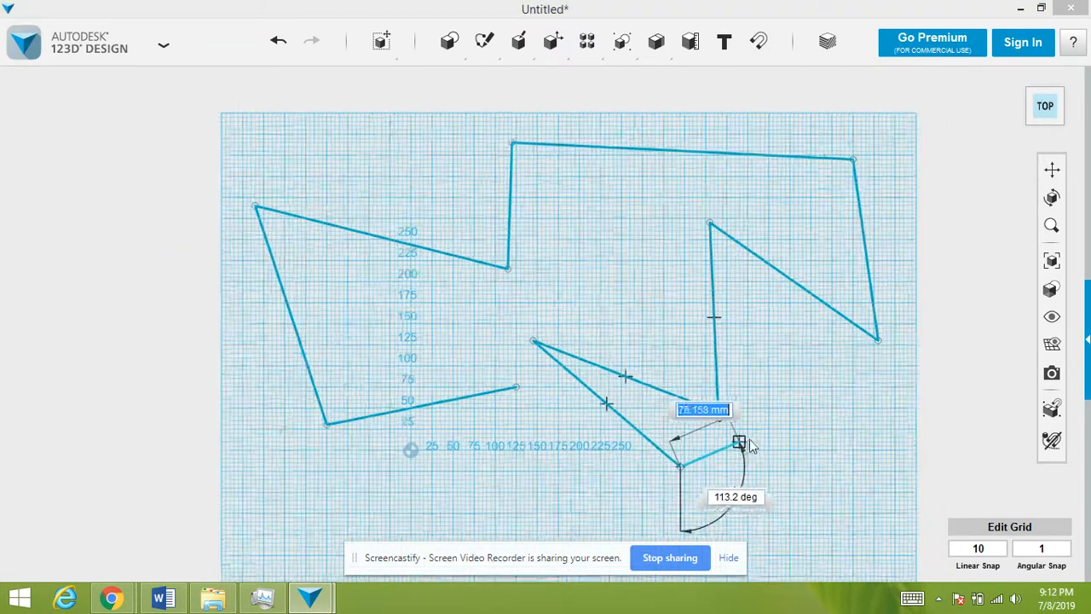
key("Escape")
middle_click_drag(809, 429, 746, 288)
left_click(440, 461)
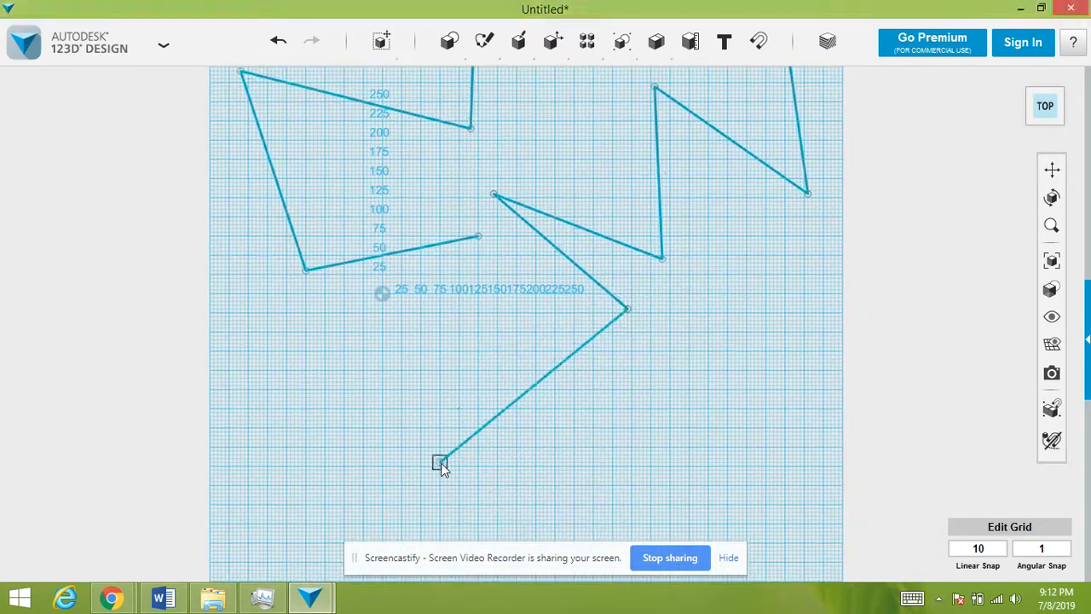
left_click(478, 238)
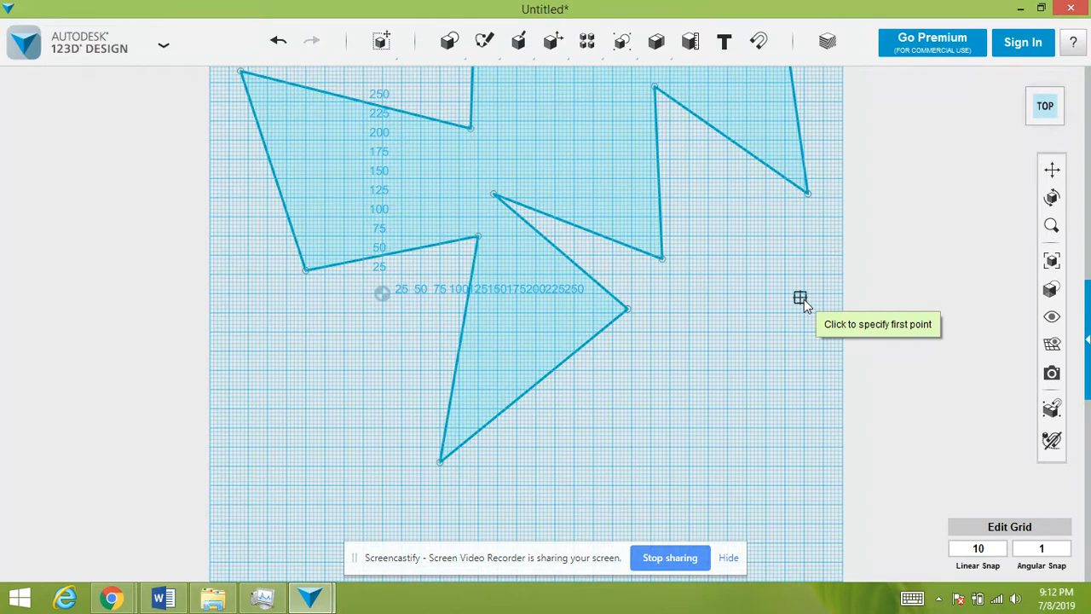
key("Escape")
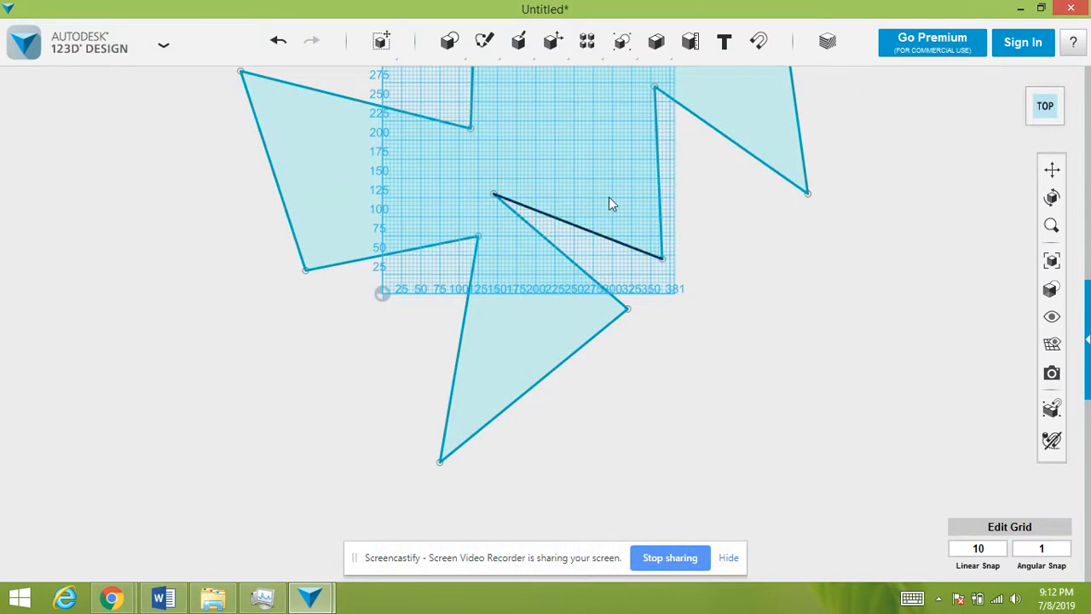
Start a Revolve with the irregular closed polyline as its profile
left_click(1018, 78)
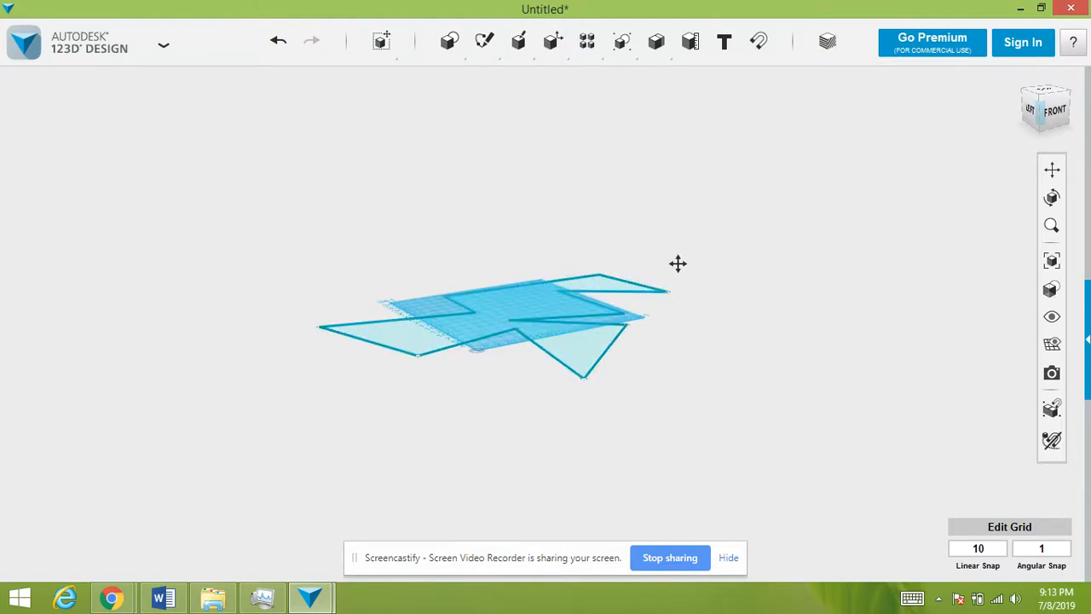
middle_click_drag(677, 263, 670, 386)
scroll(615, 392, "up", 3)
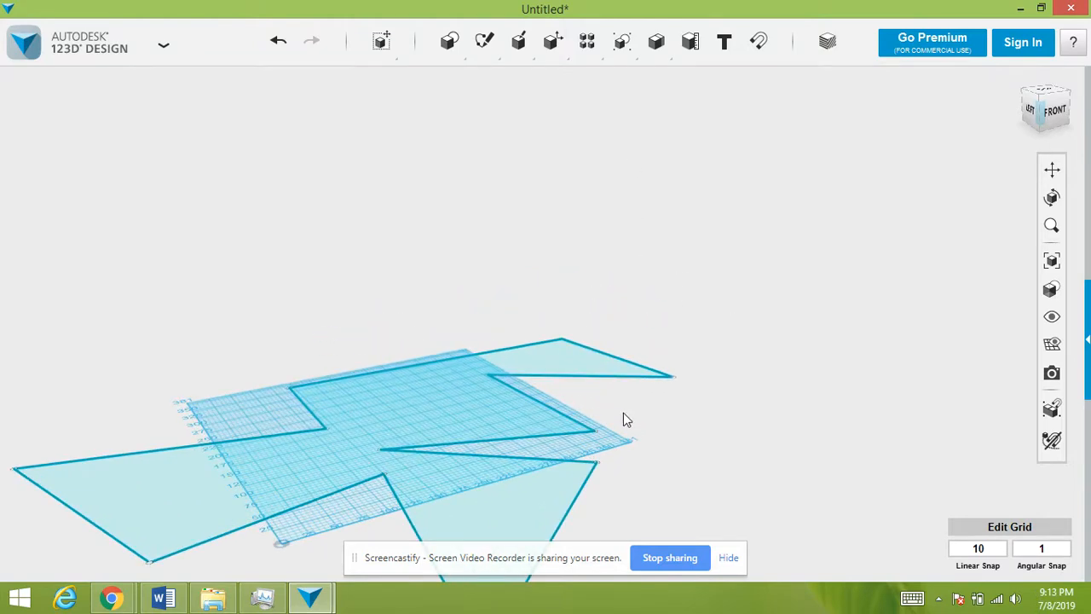
middle_click_drag(625, 419, 852, 154)
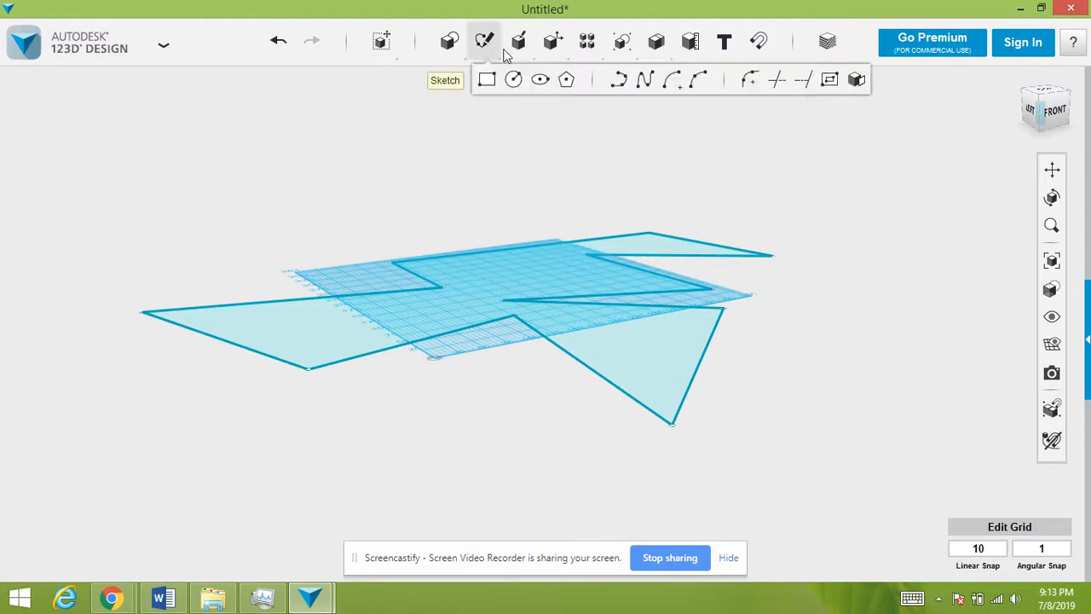
mouse_move(526, 48)
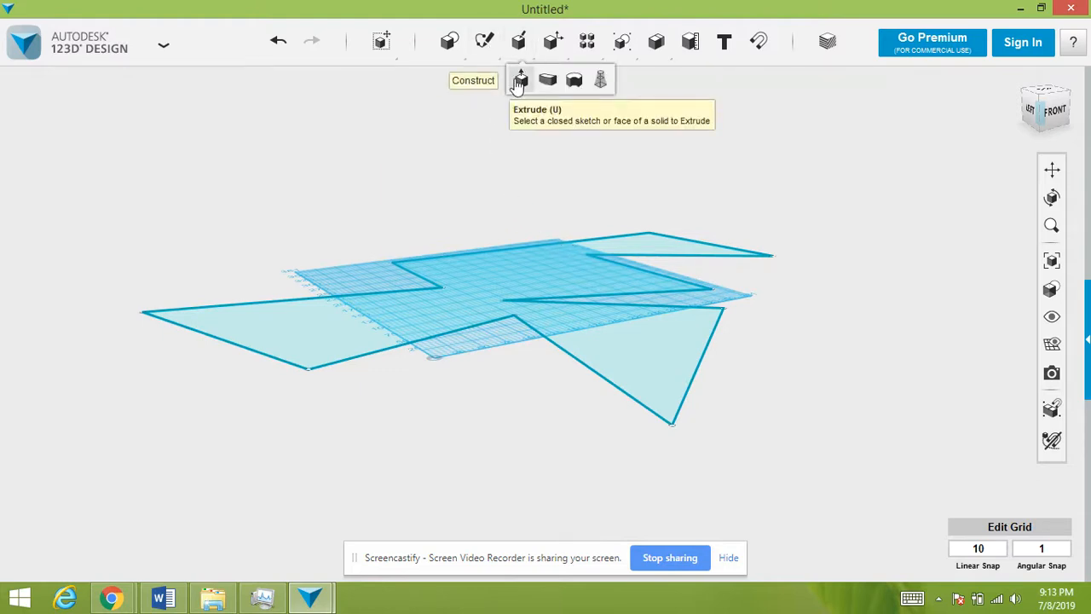
left_click(576, 81)
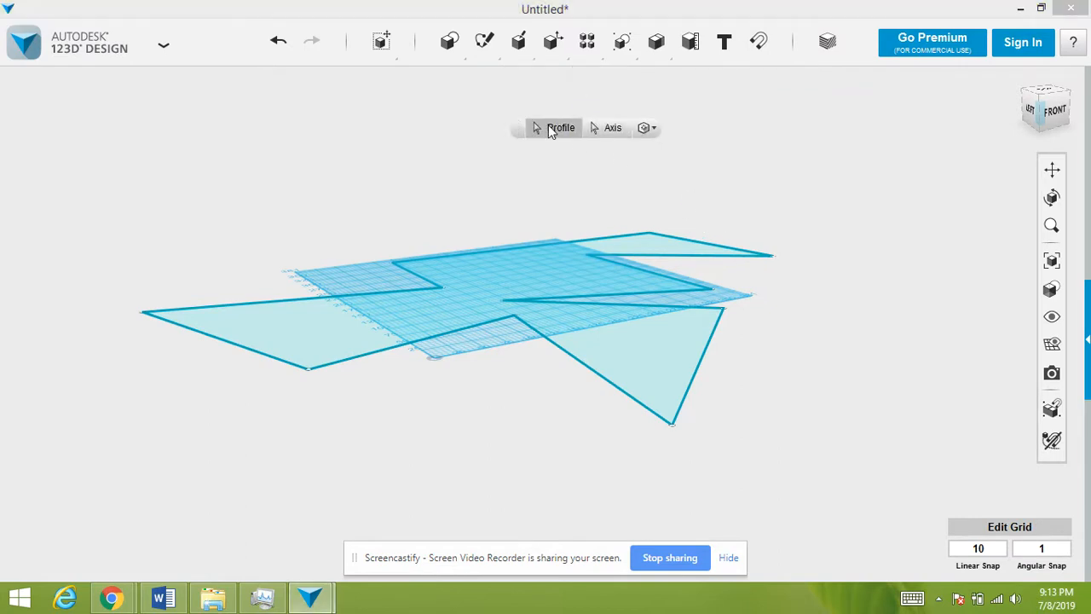
left_click(507, 279)
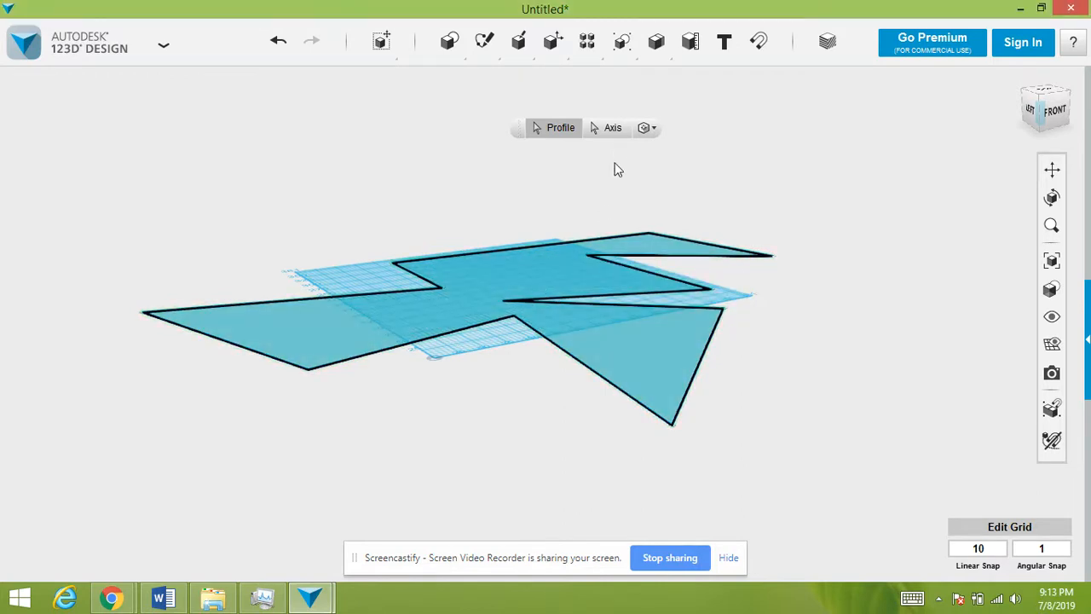
Revolve the polyline profile 332 degrees around its straight outer edge on the side of the grid's vertical scale
left_click(614, 132)
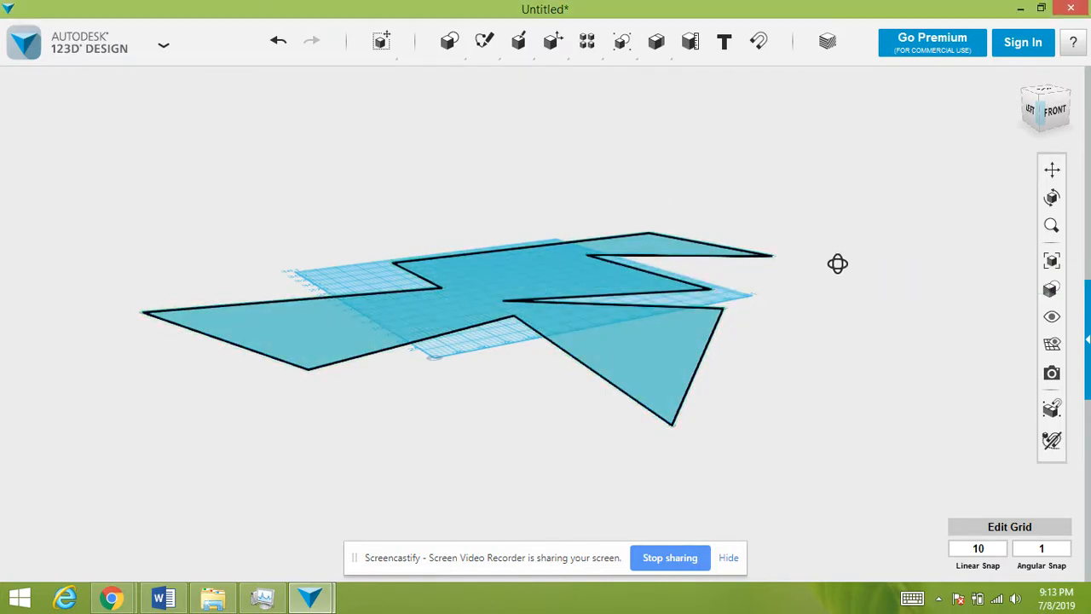
mouse_move(838, 264)
right_mouse_down()
mouse_move(803, 321)
mouse_move(823, 321)
mouse_move(806, 329)
mouse_move(781, 310)
mouse_move(779, 289)
mouse_move(813, 329)
mouse_move(708, 349)
right_mouse_up()
scroll(708, 350, "down", 1)
mouse_move(711, 340)
middle_mouse_down()
mouse_move(786, 231)
mouse_move(655, 360)
middle_mouse_up()
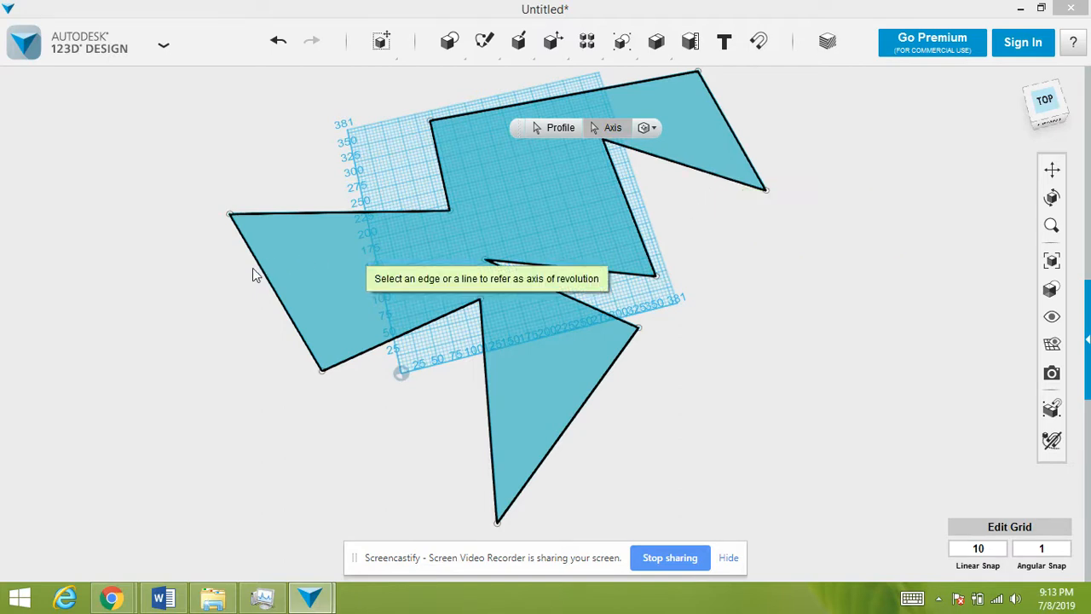
left_click(291, 307)
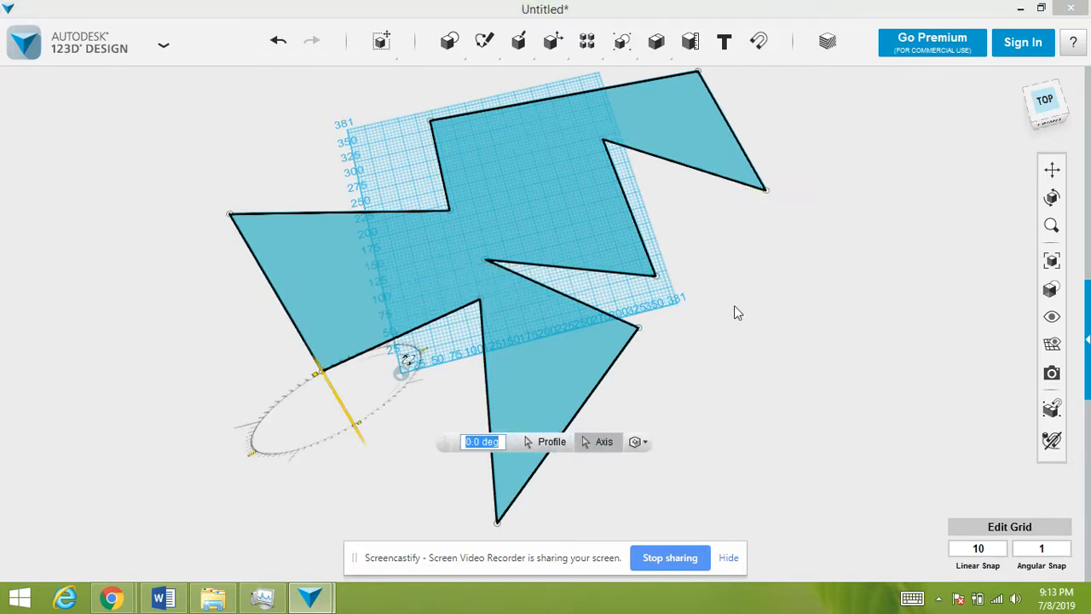
right_click_drag(734, 312, 736, 286)
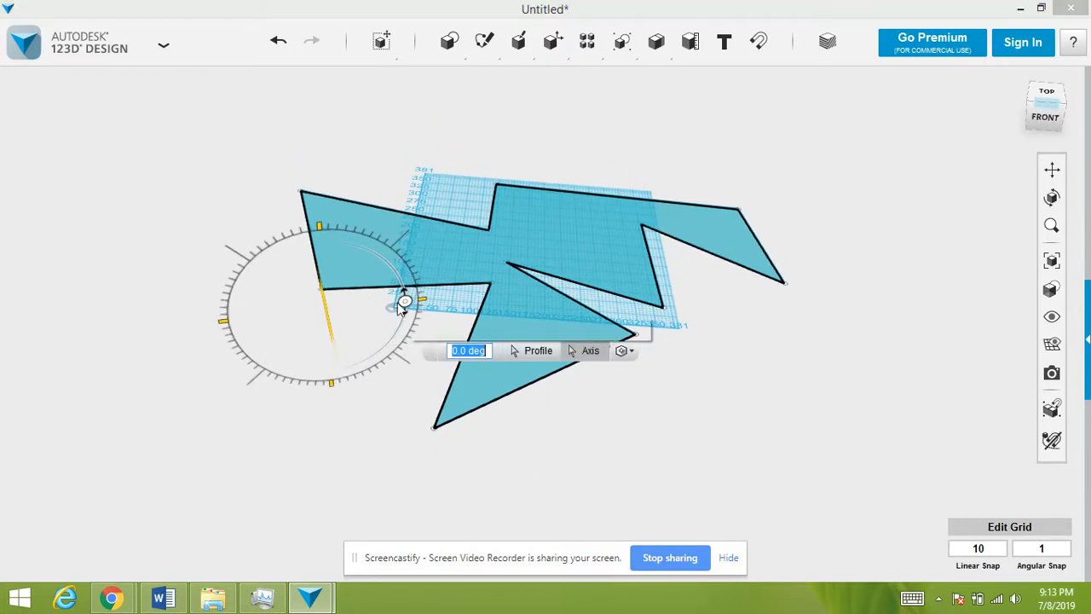
left_click_drag(404, 305, 390, 329)
scroll(750, 400, "down", 5)
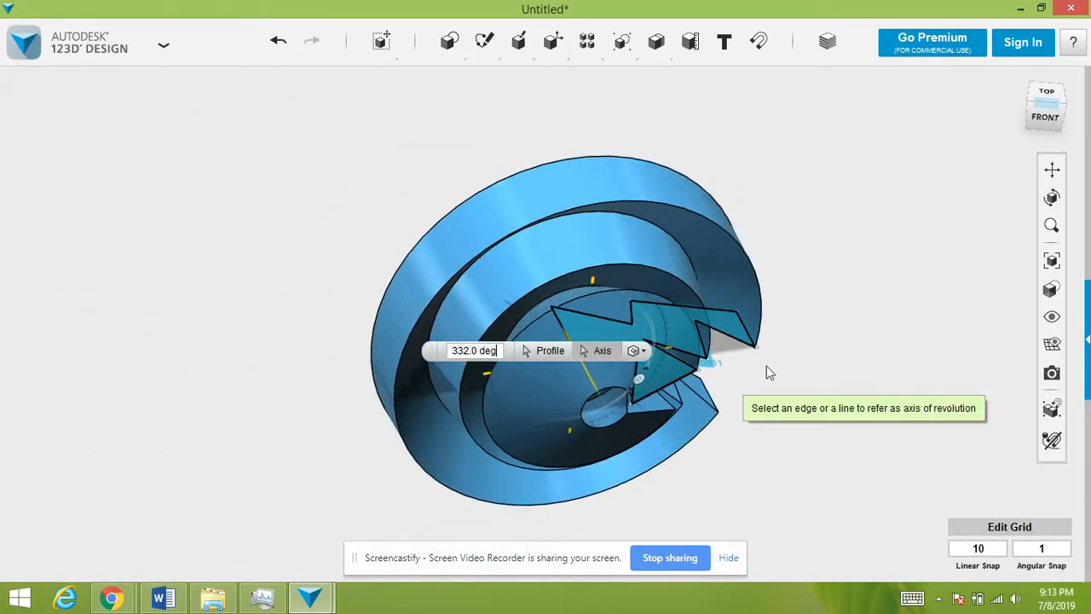
right_click_drag(820, 338, 540, 418)
Switch to the other open 123D Design window with the stepped profile sketch and restore its home view
mouse_move(322, 603)
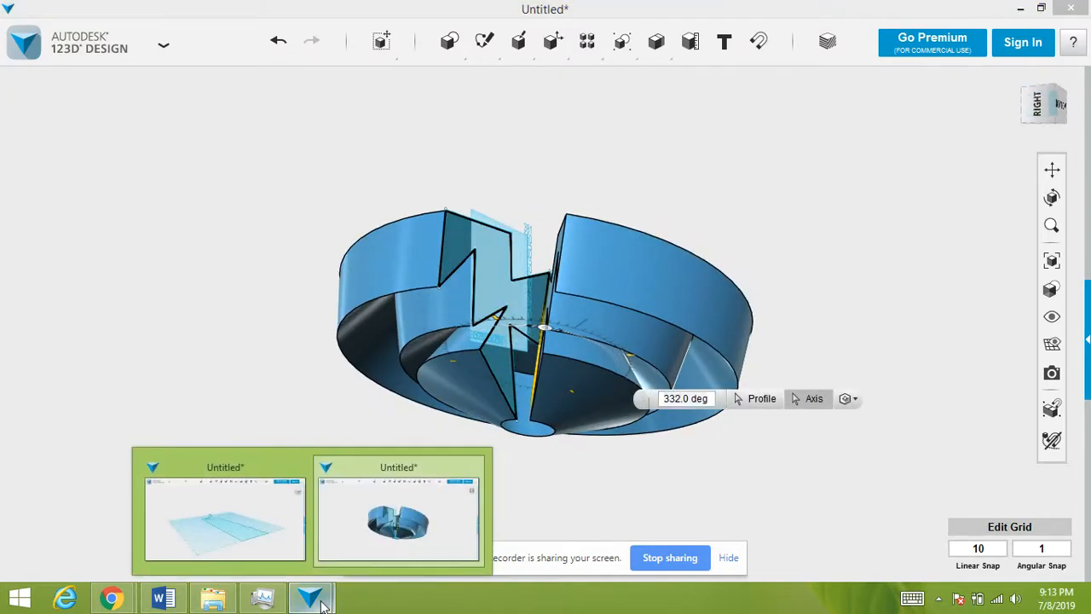
left_click(260, 510)
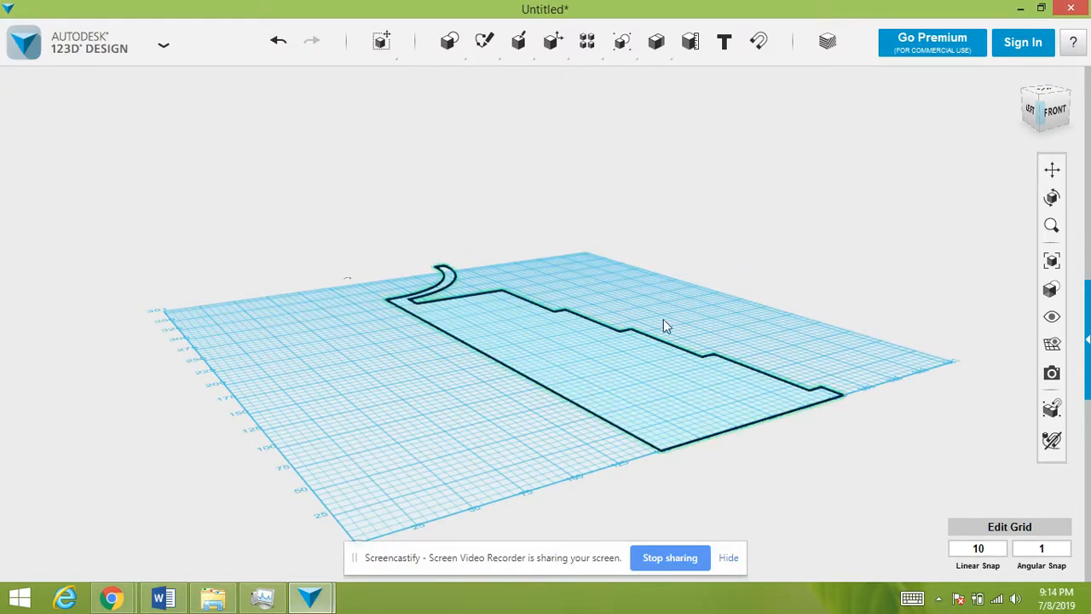
mouse_move(905, 334)
right_mouse_down()
mouse_move(860, 389)
mouse_move(857, 370)
mouse_move(669, 378)
mouse_move(684, 355)
mouse_move(645, 278)
mouse_move(648, 305)
mouse_move(693, 271)
right_mouse_up()
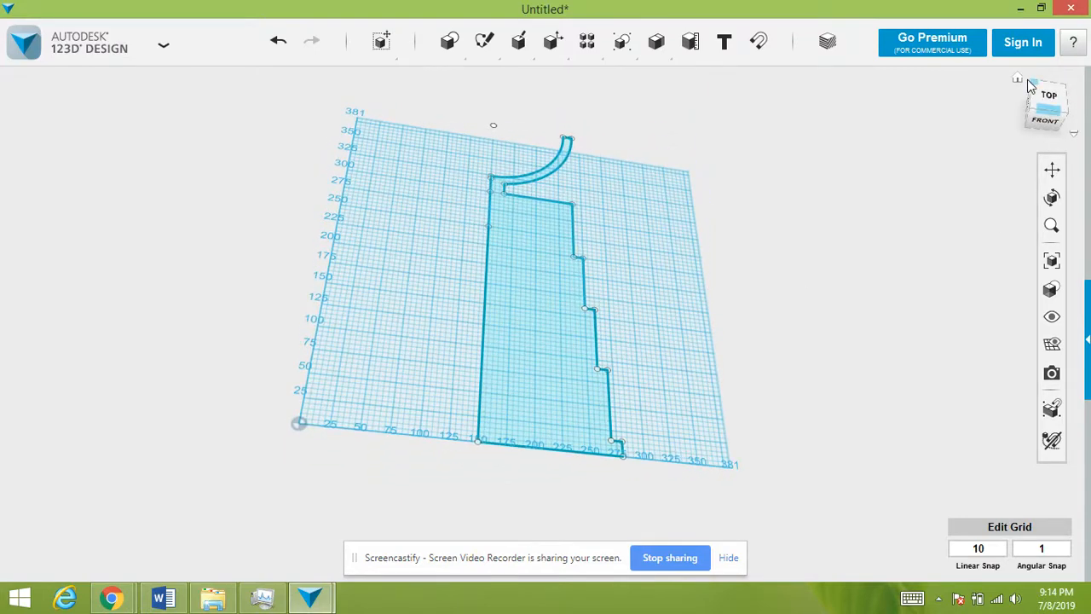
left_click(1017, 78)
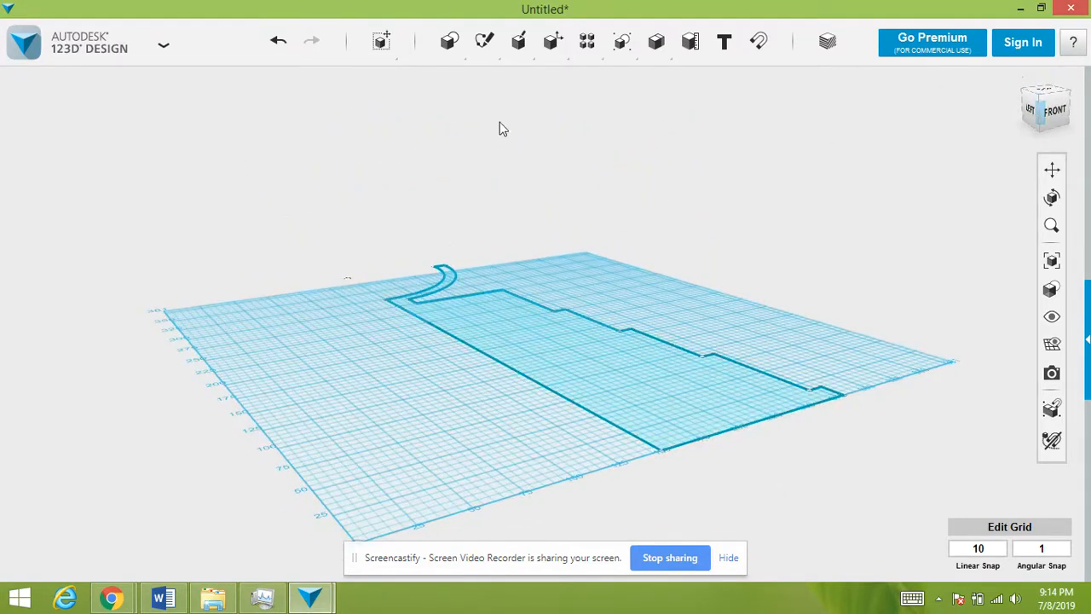
Revolve the stepped profile with the curved lip 358 degrees around its long straight edge
mouse_move(516, 44)
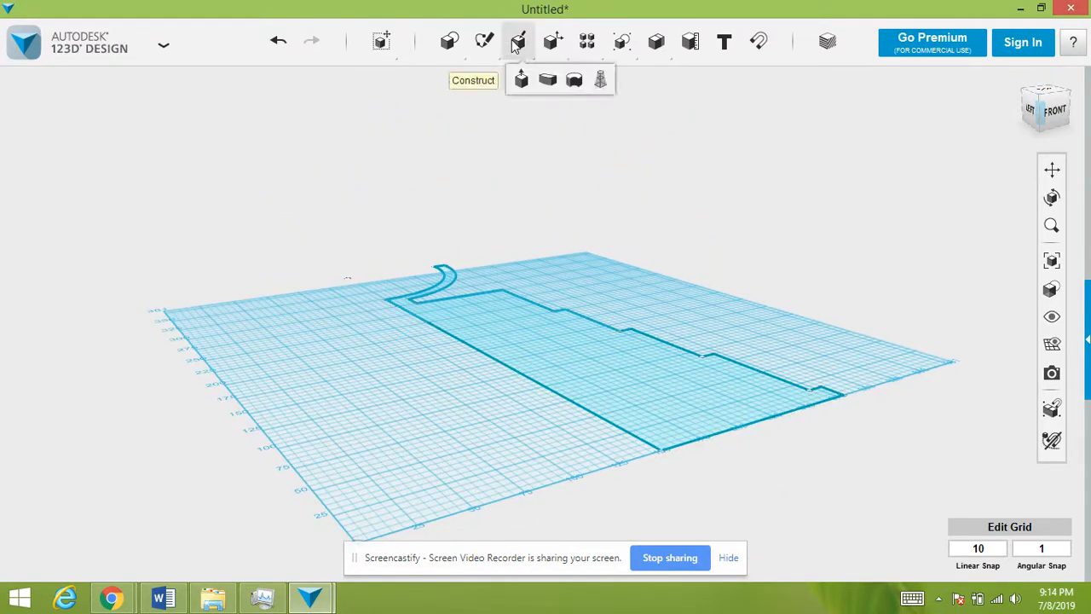
left_click(574, 81)
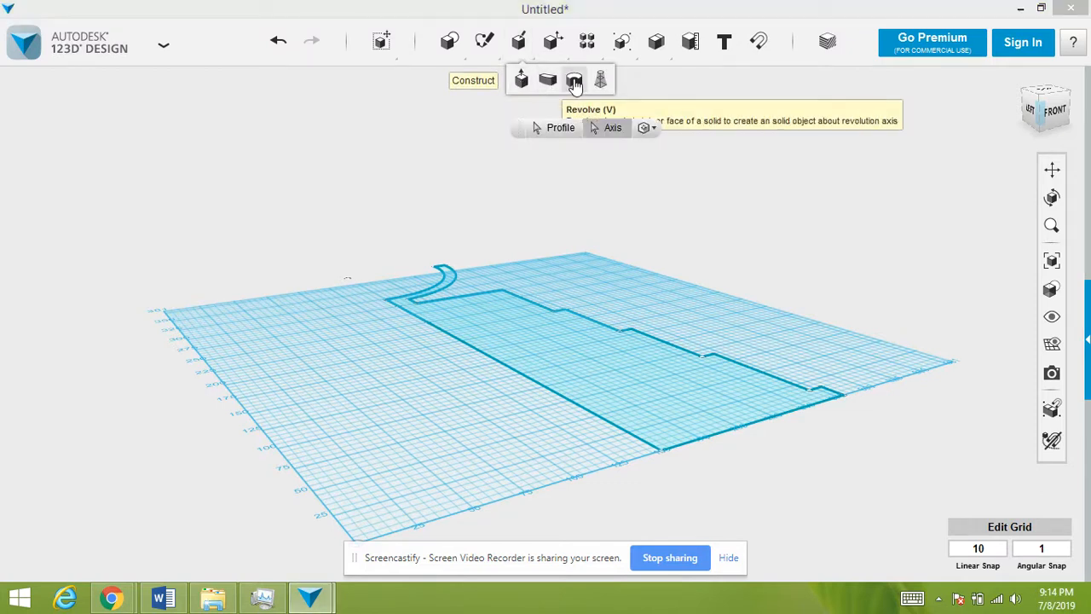
left_click(624, 379)
left_click(606, 133)
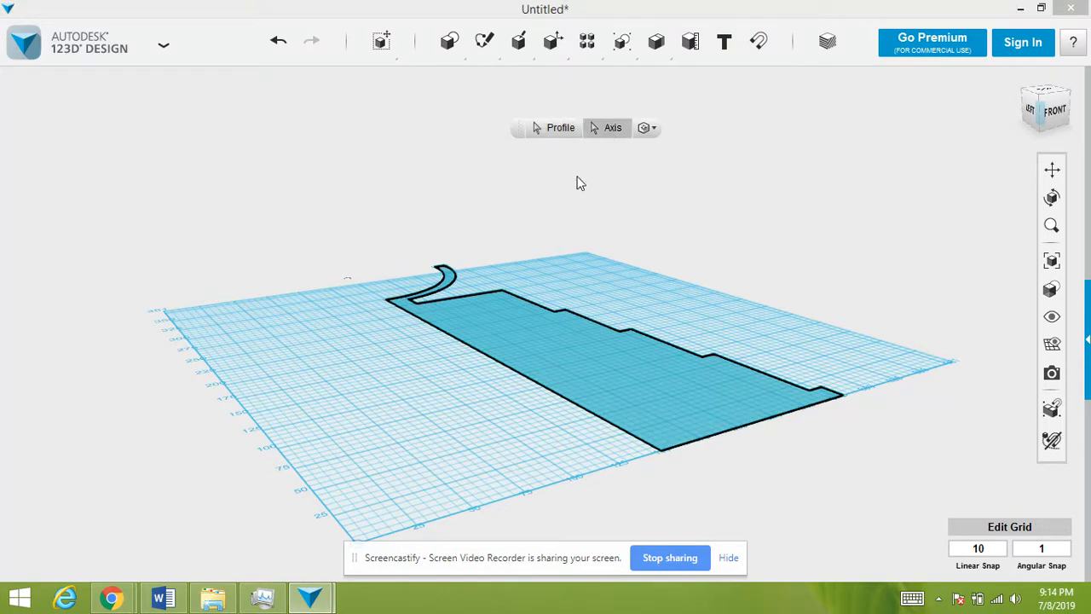
left_click(494, 358)
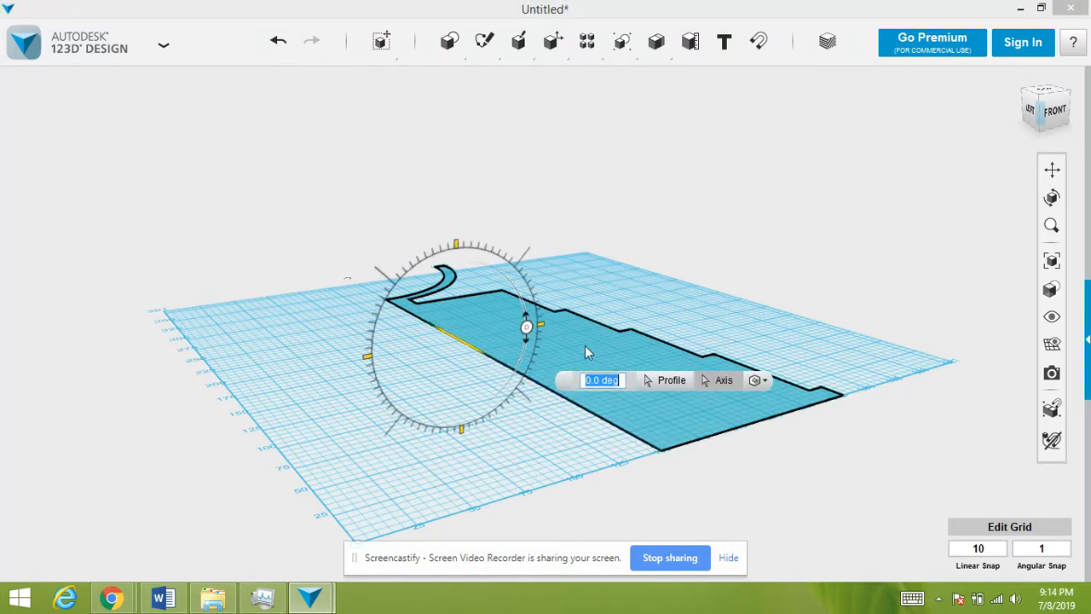
mouse_move(526, 331)
left_mouse_down()
mouse_move(499, 274)
mouse_move(396, 347)
mouse_move(470, 386)
mouse_move(531, 350)
mouse_move(546, 325)
mouse_move(517, 330)
left_mouse_up()
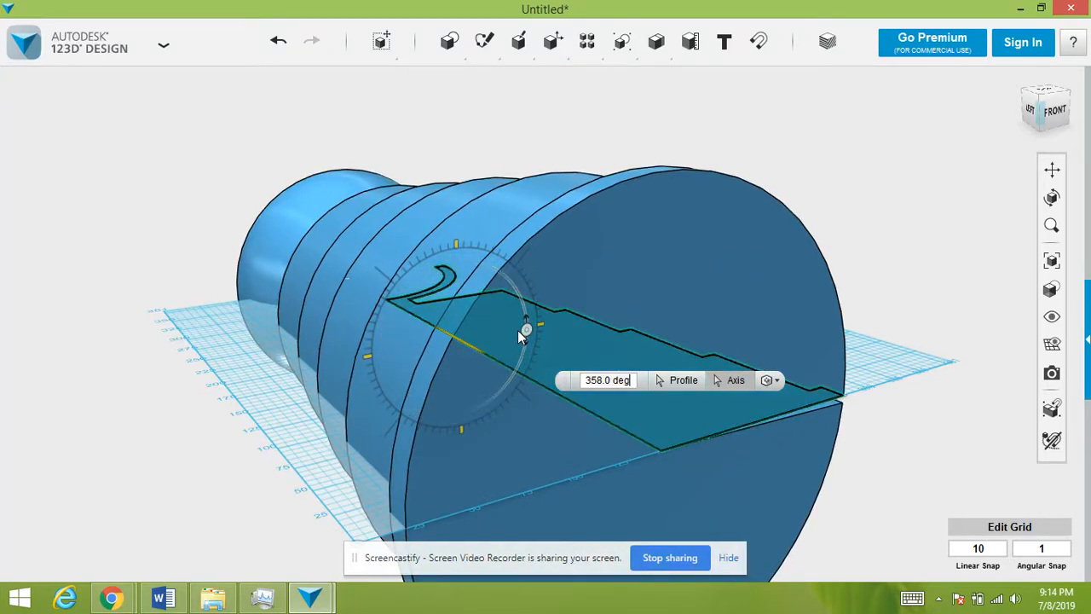
left_click(517, 330)
right_click_drag(966, 369, 1054, 299)
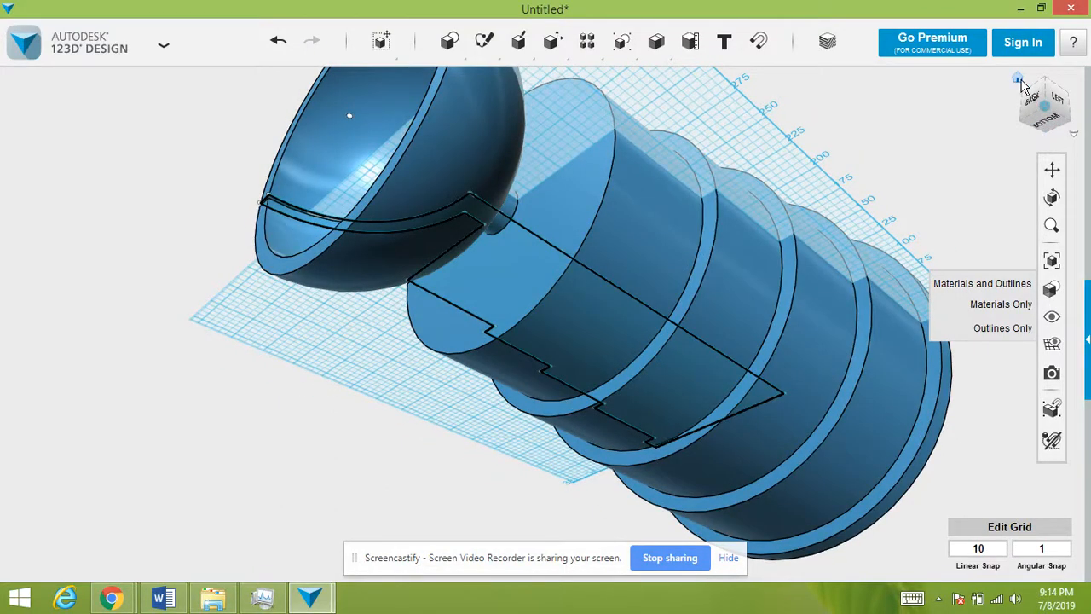
left_click(1016, 80)
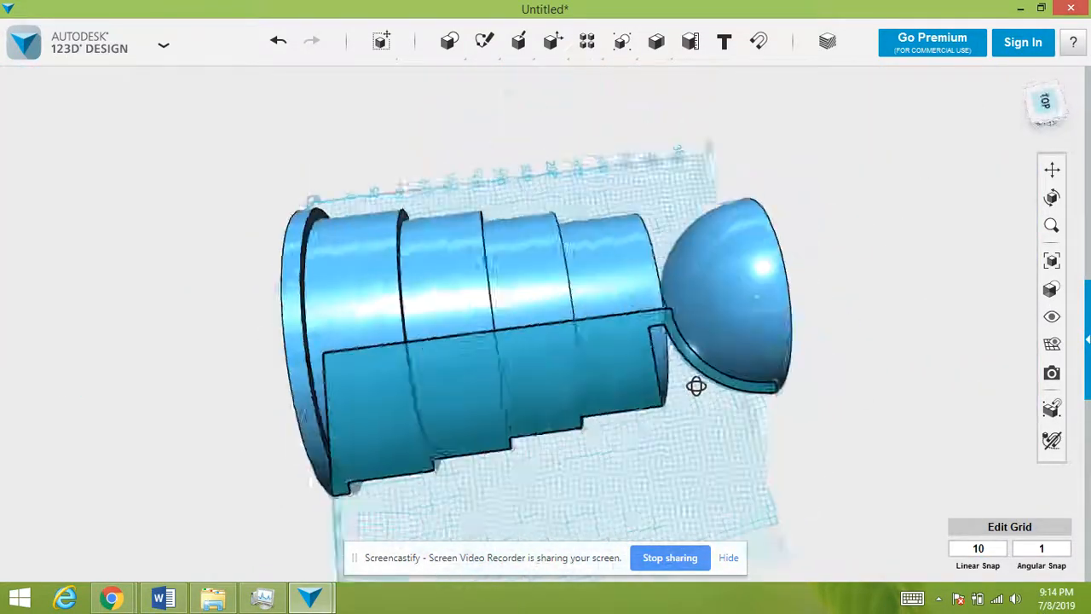